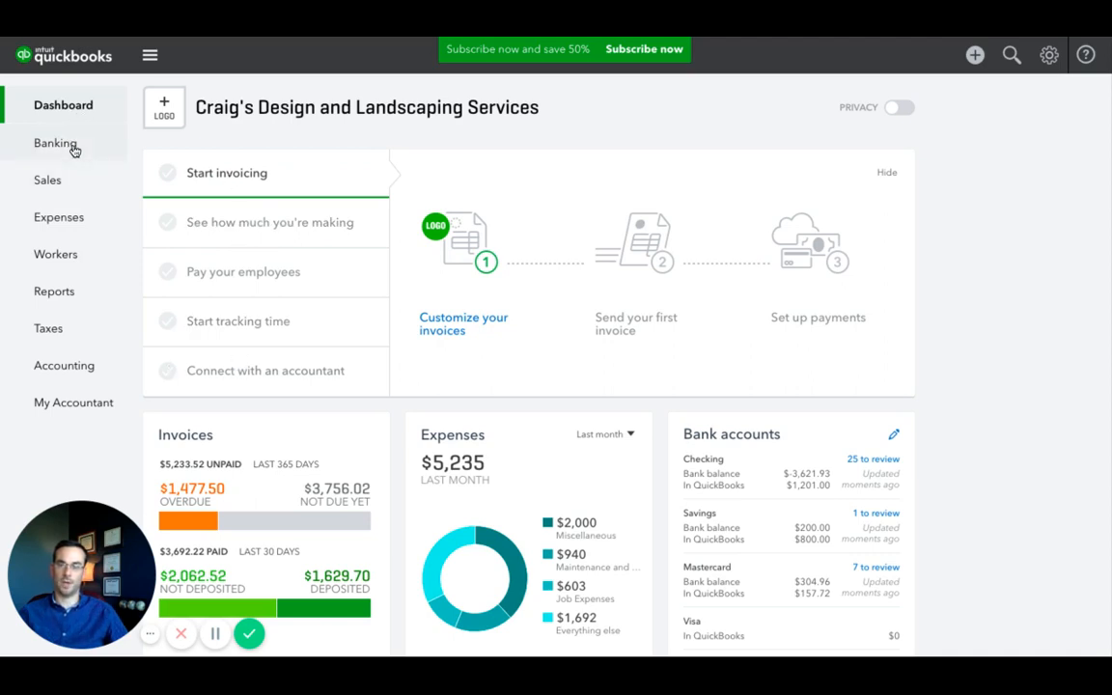
Create a new bank rule from the banking section's rules list and name it "Phone-AT&T"
{"action": "left_click", "coordinate": [58, 144]}
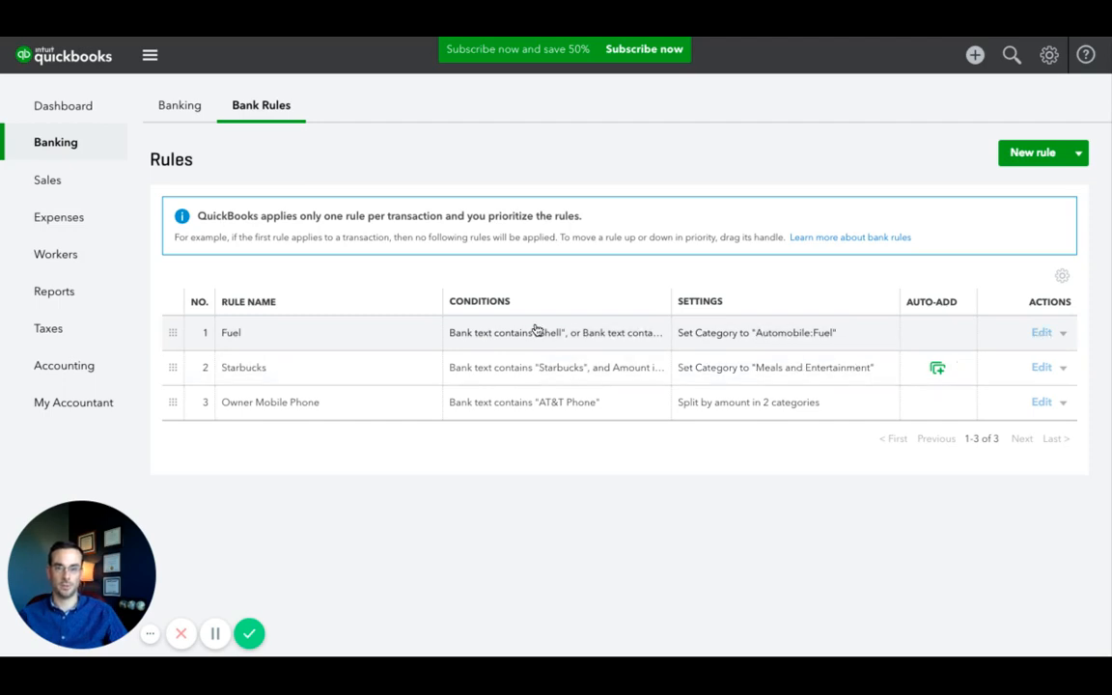
{"action": "left_click", "coordinate": [1022, 162]}
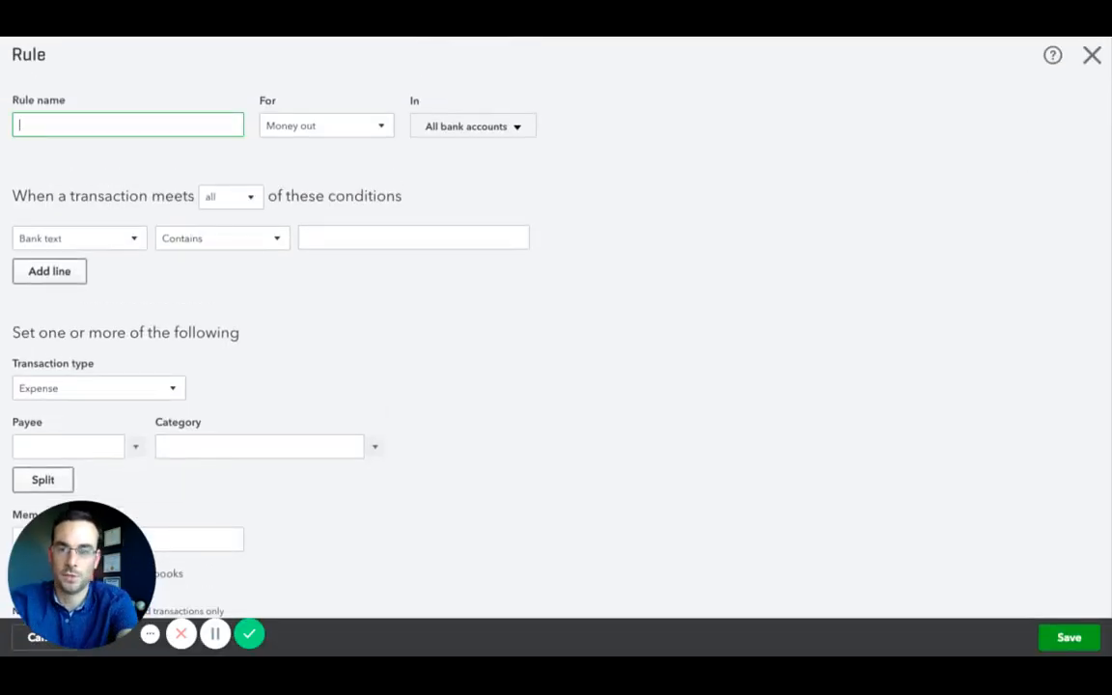
{"action": "type", "text": "Phone"}
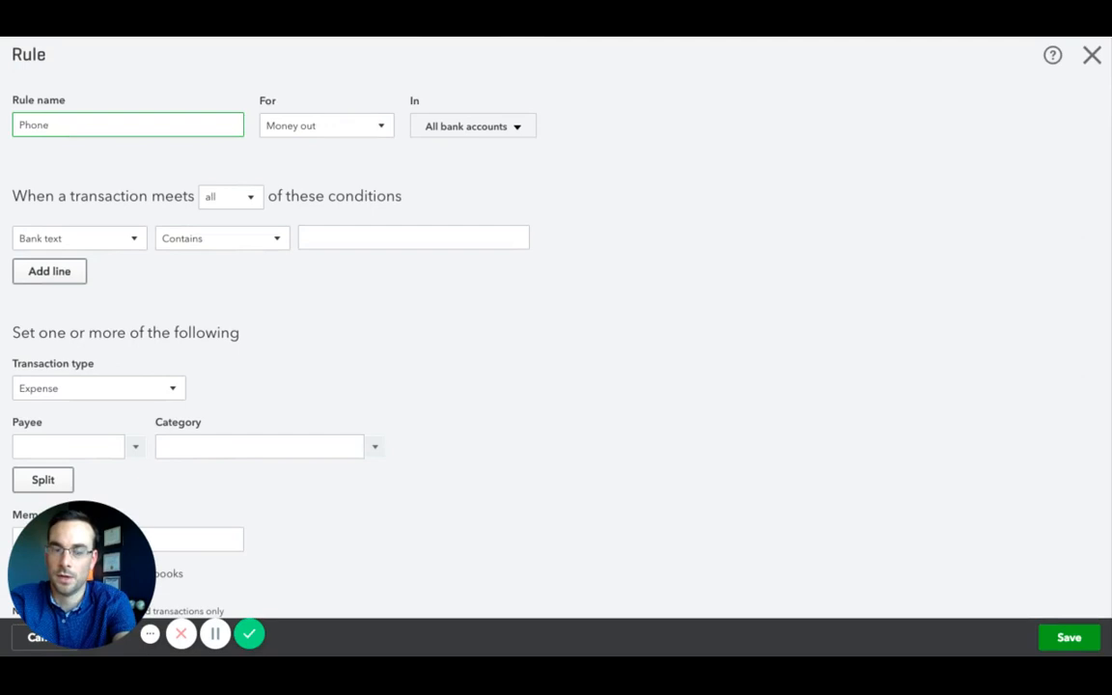
{"action": "type", "text": "-AT&"}
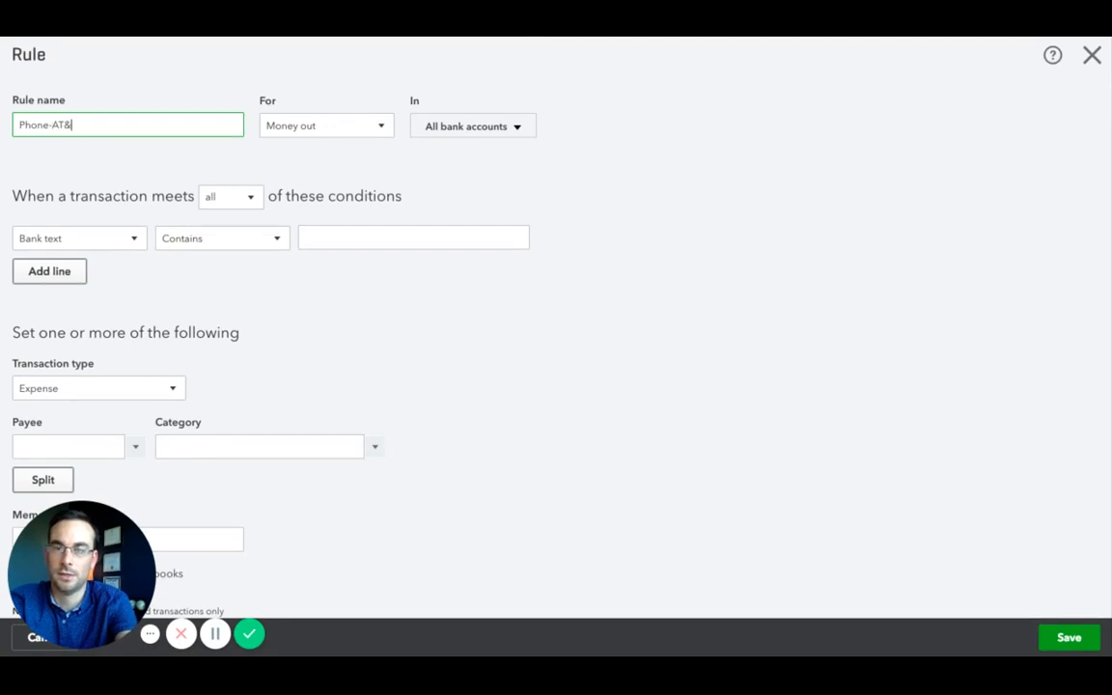
{"action": "type", "text": "T"}
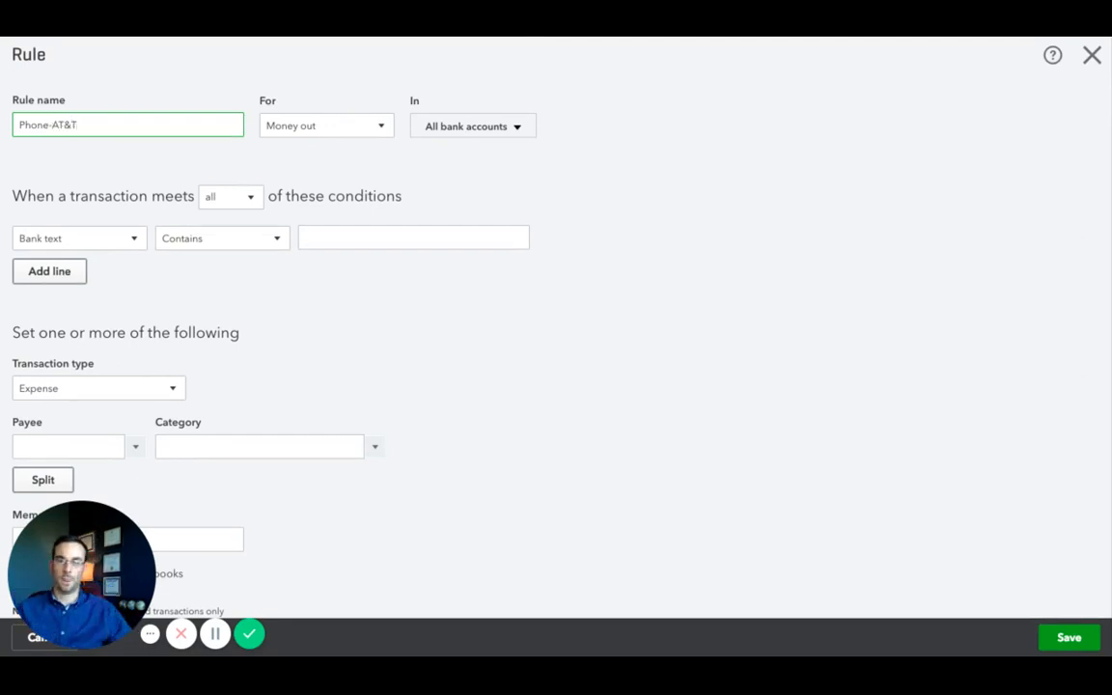
{"action": "triple_click", "coordinate": [40, 129]}
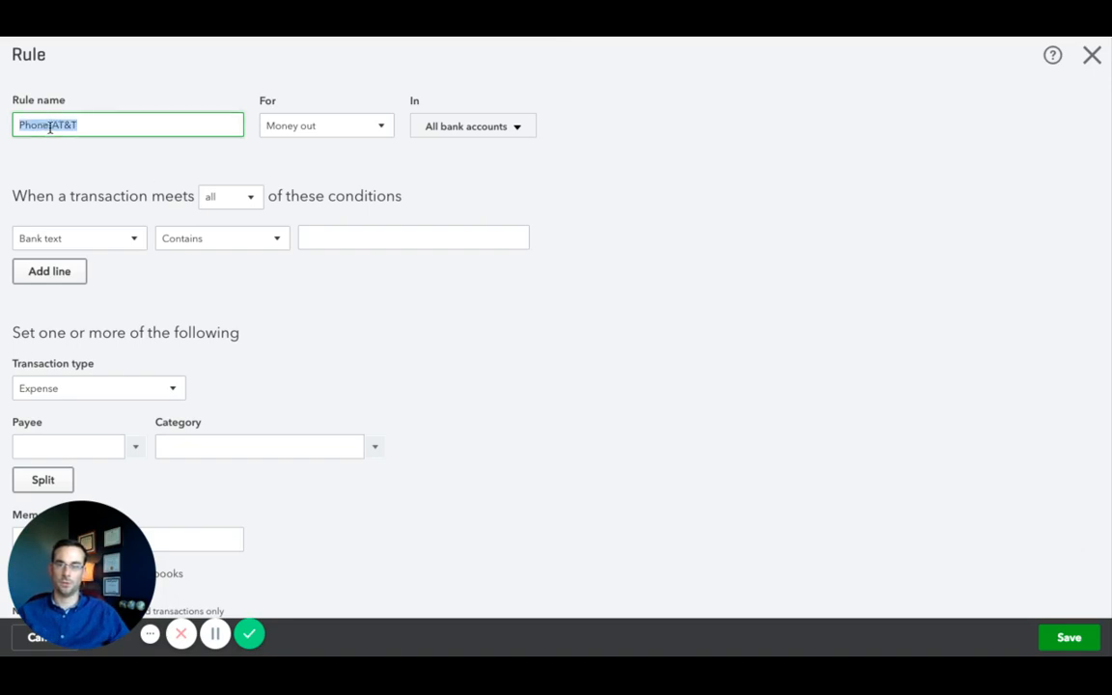
{"action": "left_click", "coordinate": [49, 142]}
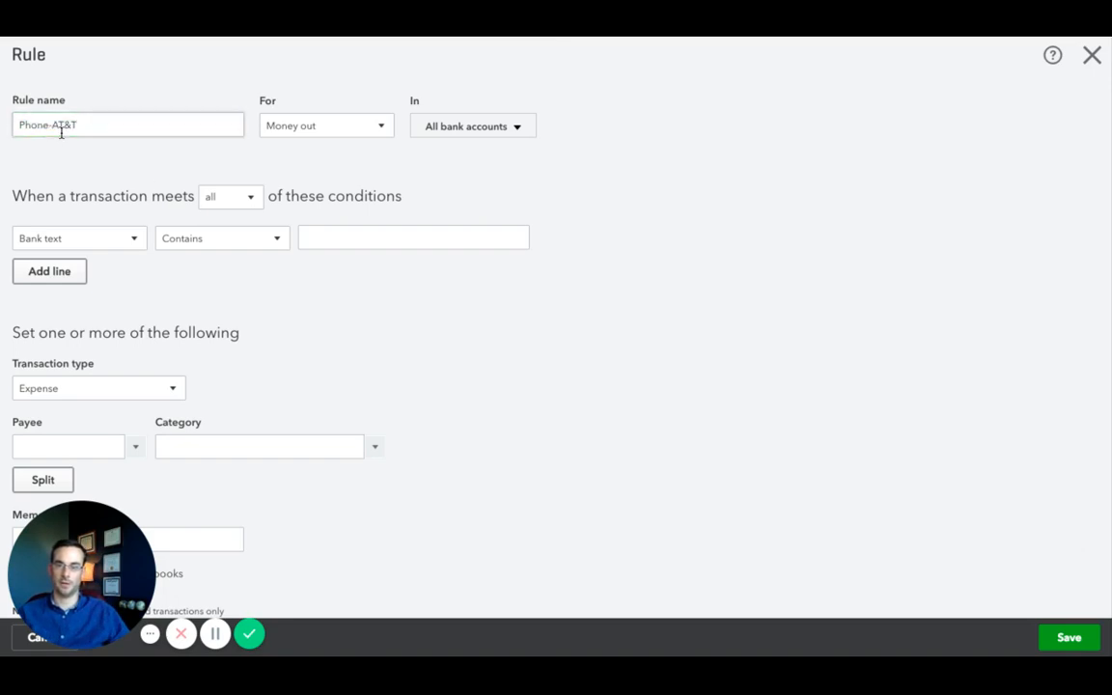
Review the rule's money direction, bank account and all-or-any condition matching options
{"action": "left_click", "coordinate": [381, 129]}
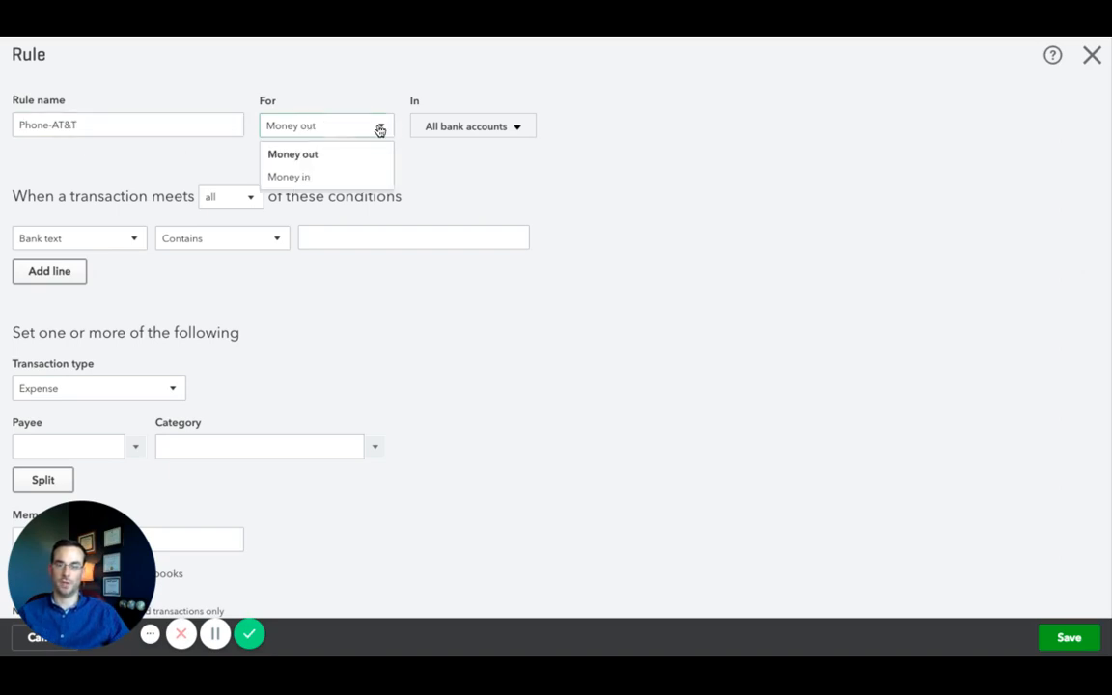
{"action": "left_click", "coordinate": [380, 129]}
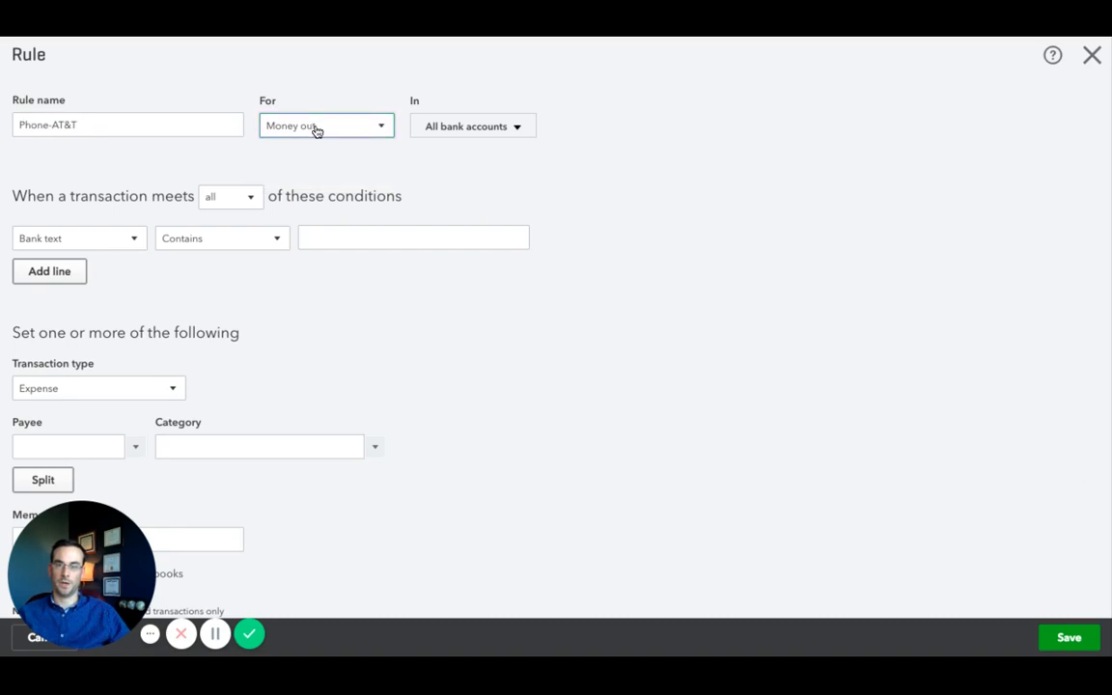
{"action": "left_click", "coordinate": [463, 129]}
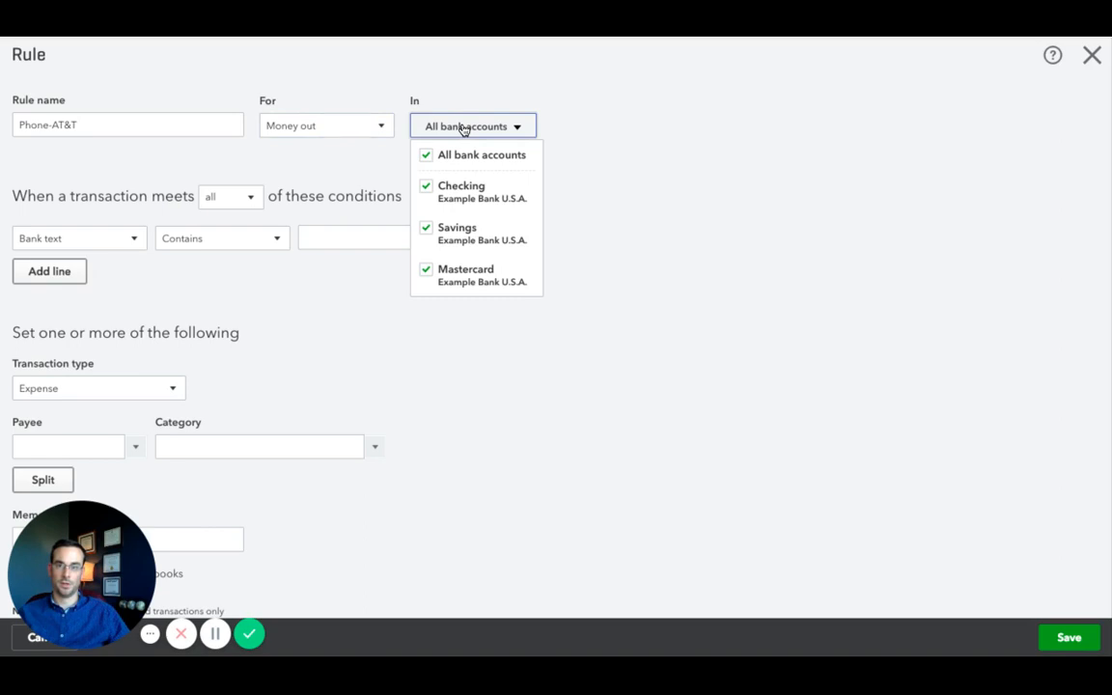
{"action": "left_click", "coordinate": [386, 175]}
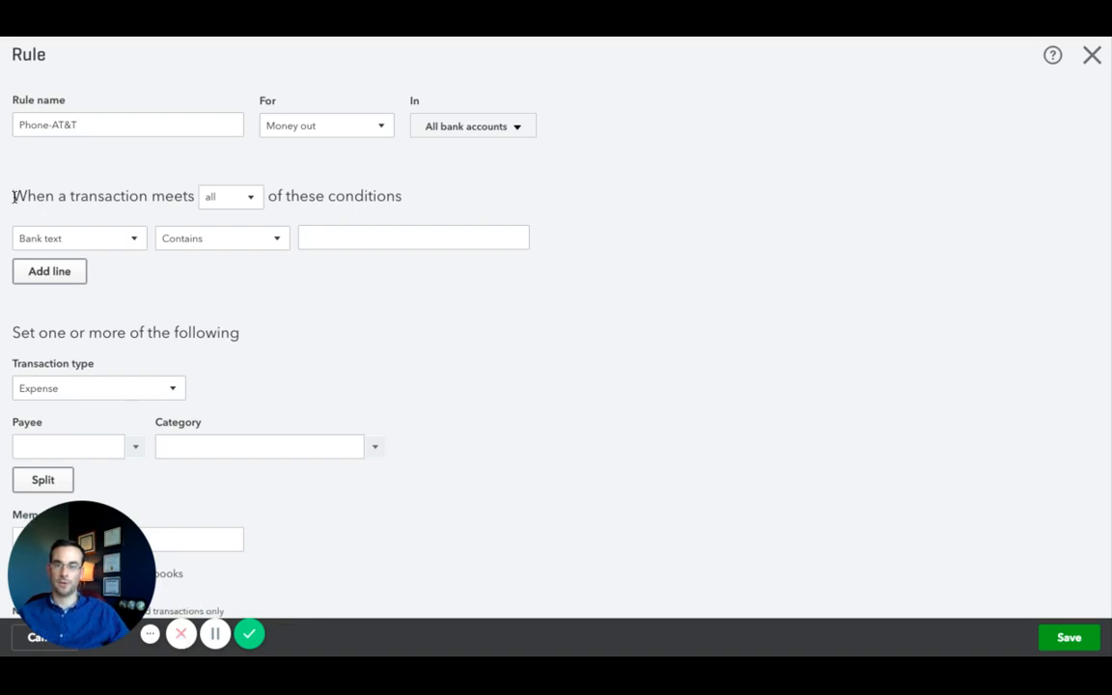
{"action": "left_click_drag", "start_coordinate": [13, 196], "coordinate": [401, 196]}
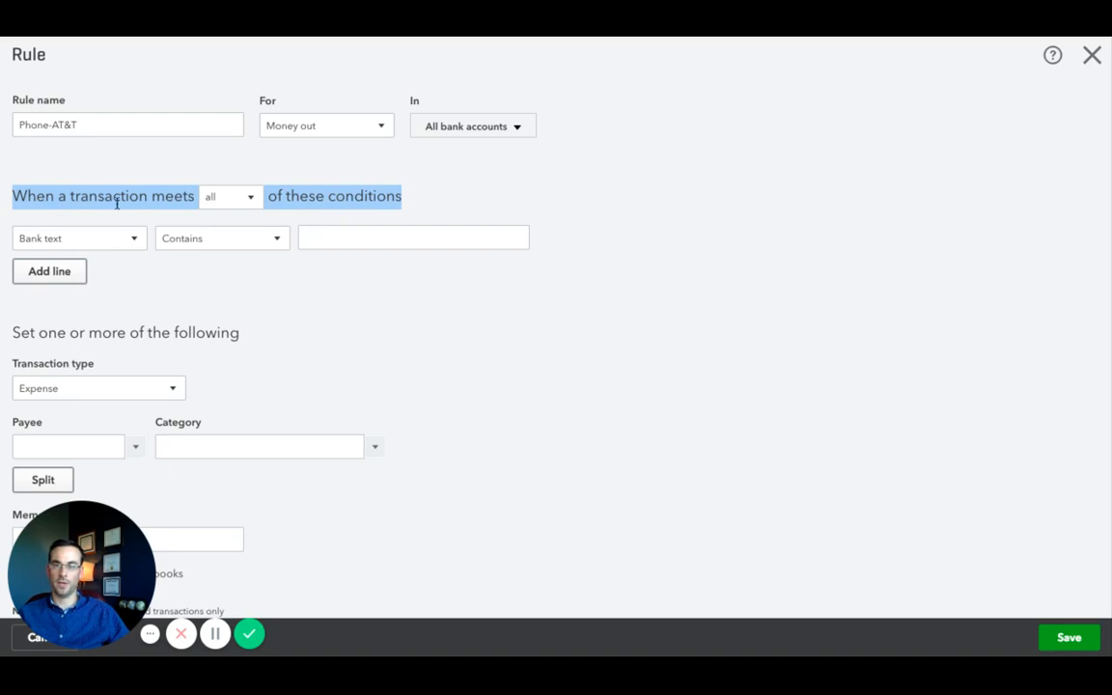
{"action": "left_click", "coordinate": [251, 201]}
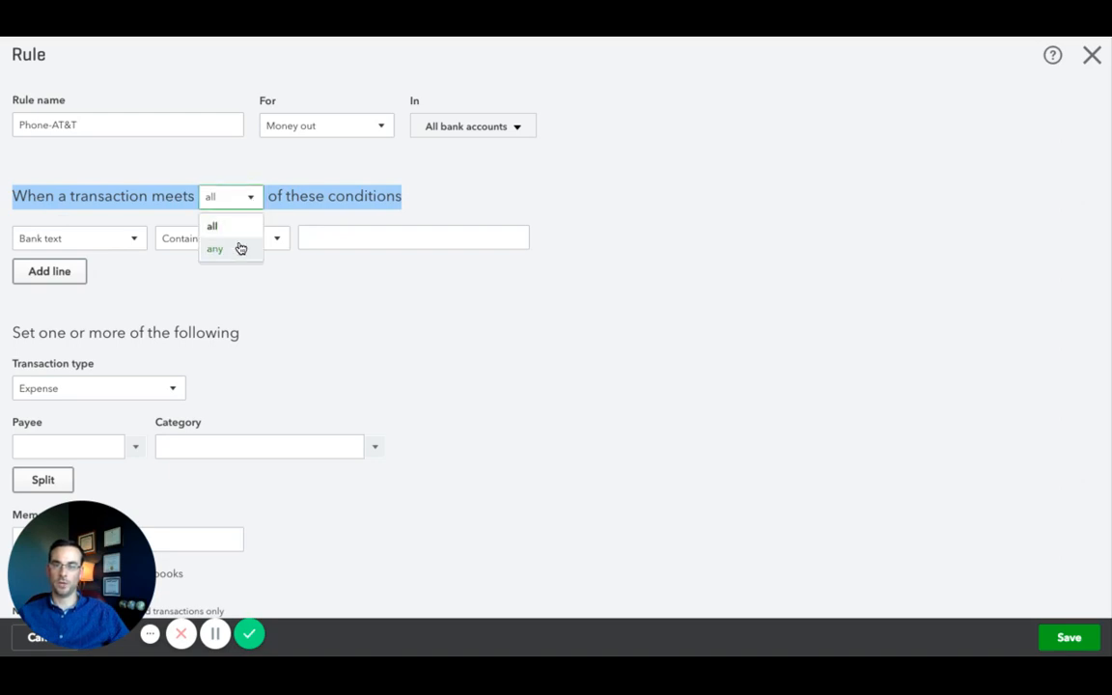
{"action": "left_click", "coordinate": [305, 191]}
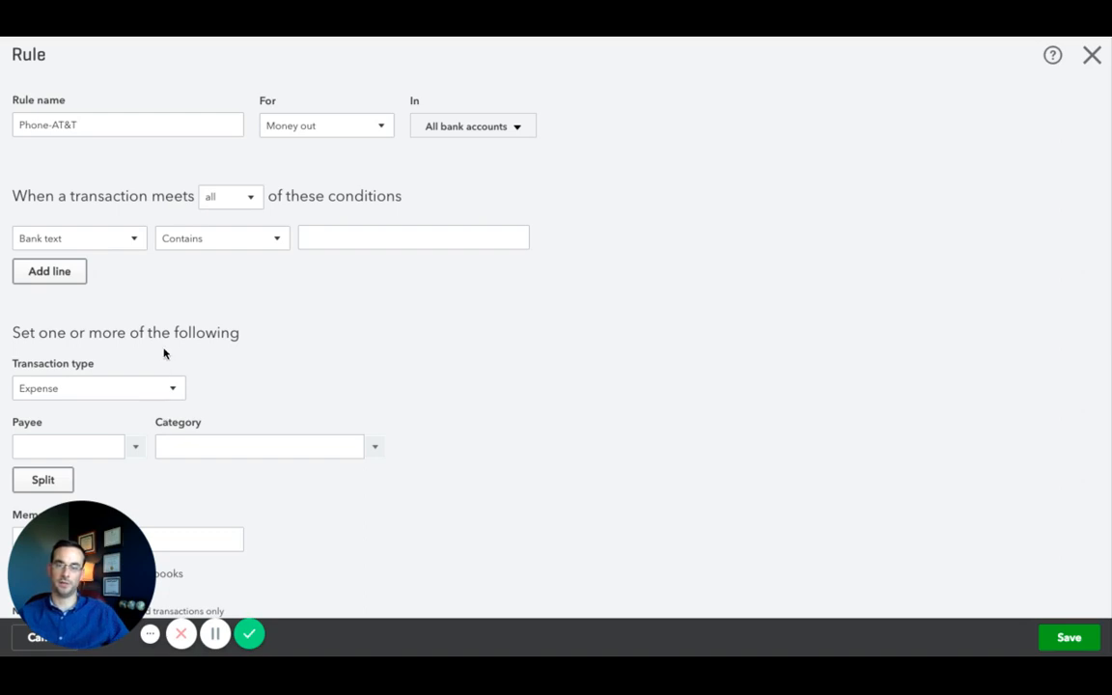
Define the rule's condition as bank text that contains "AT&T", copying the text from the rule name
{"action": "left_click", "coordinate": [139, 244]}
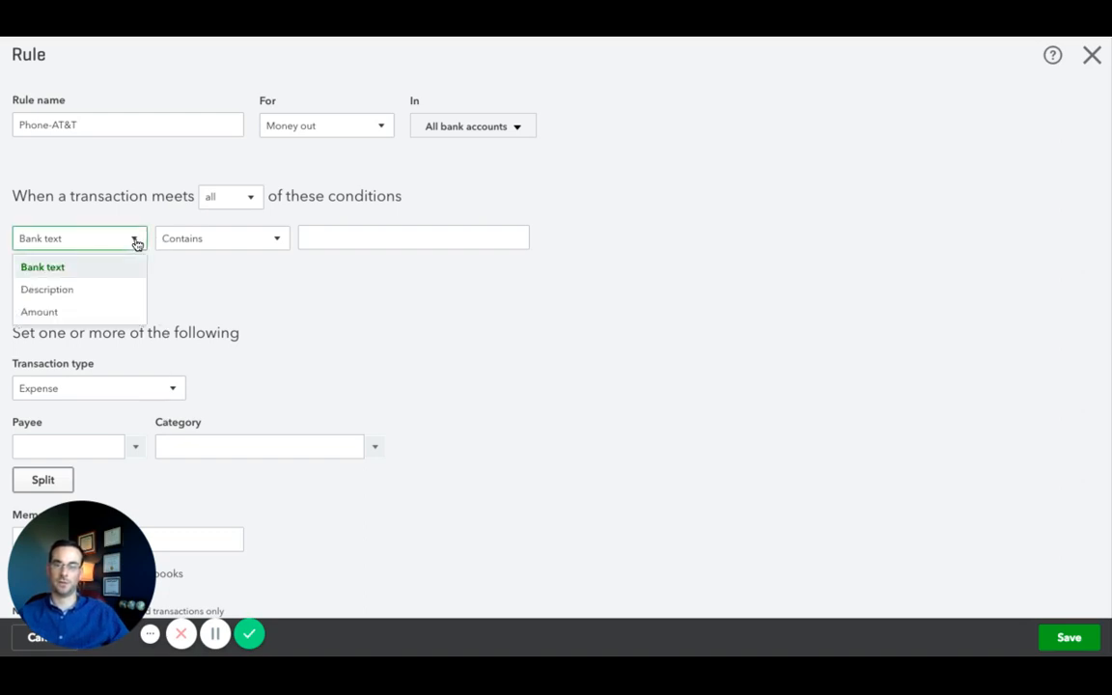
{"action": "left_click", "coordinate": [136, 242]}
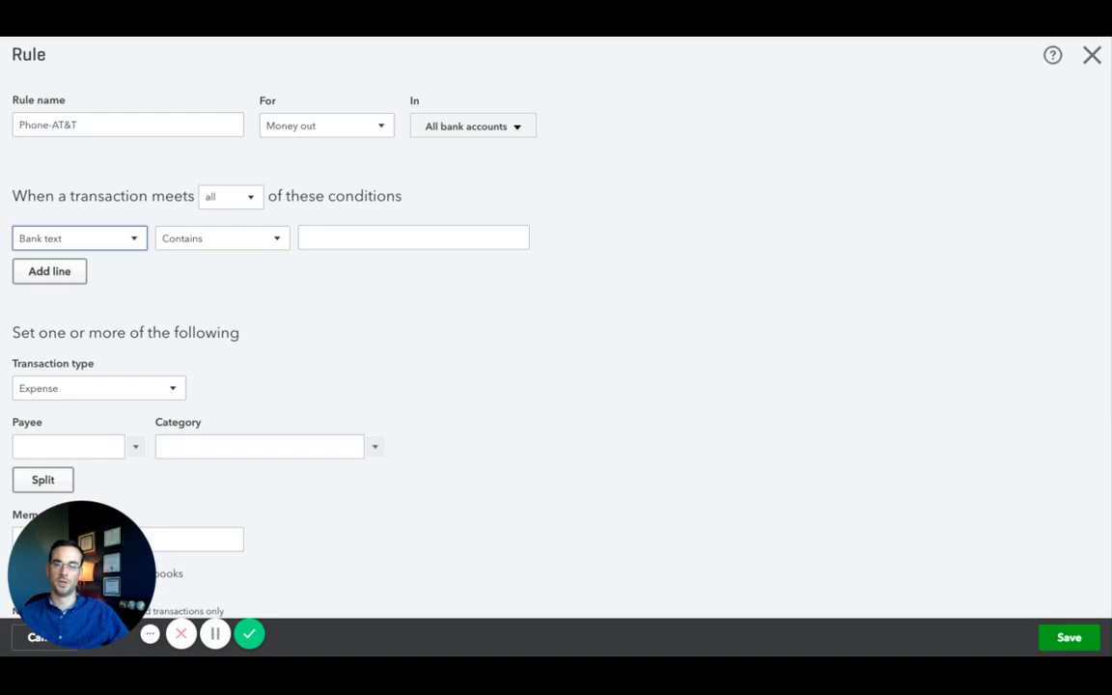
{"action": "left_click", "coordinate": [372, 238]}
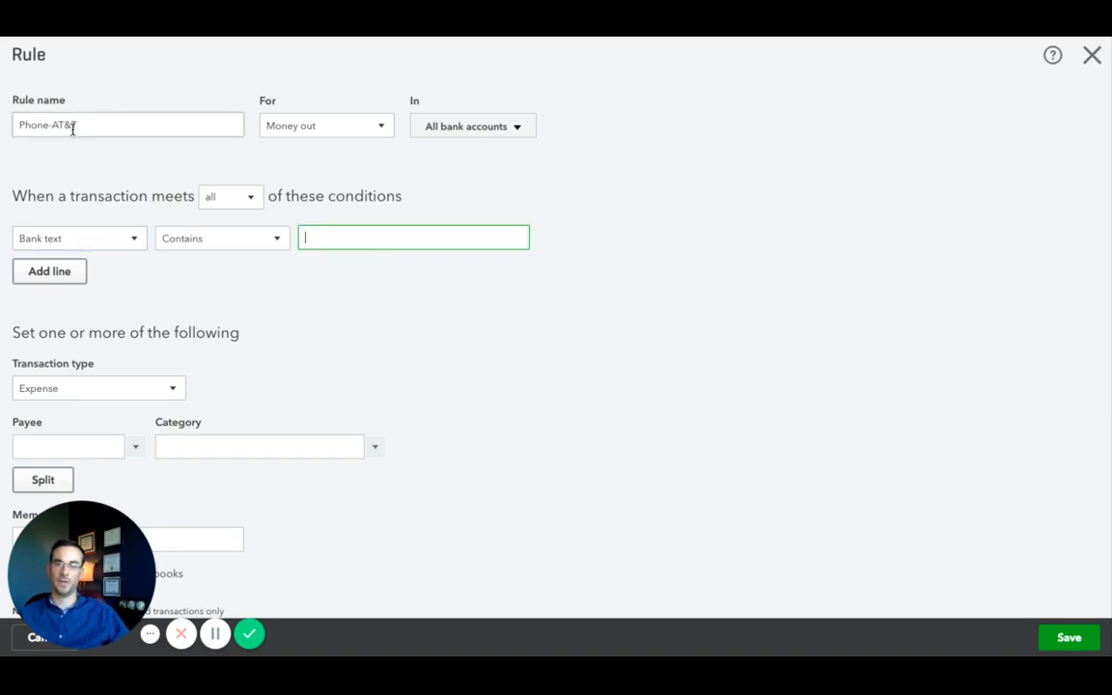
{"action": "left_click_drag", "start_coordinate": [53, 125], "coordinate": [181, 145]}
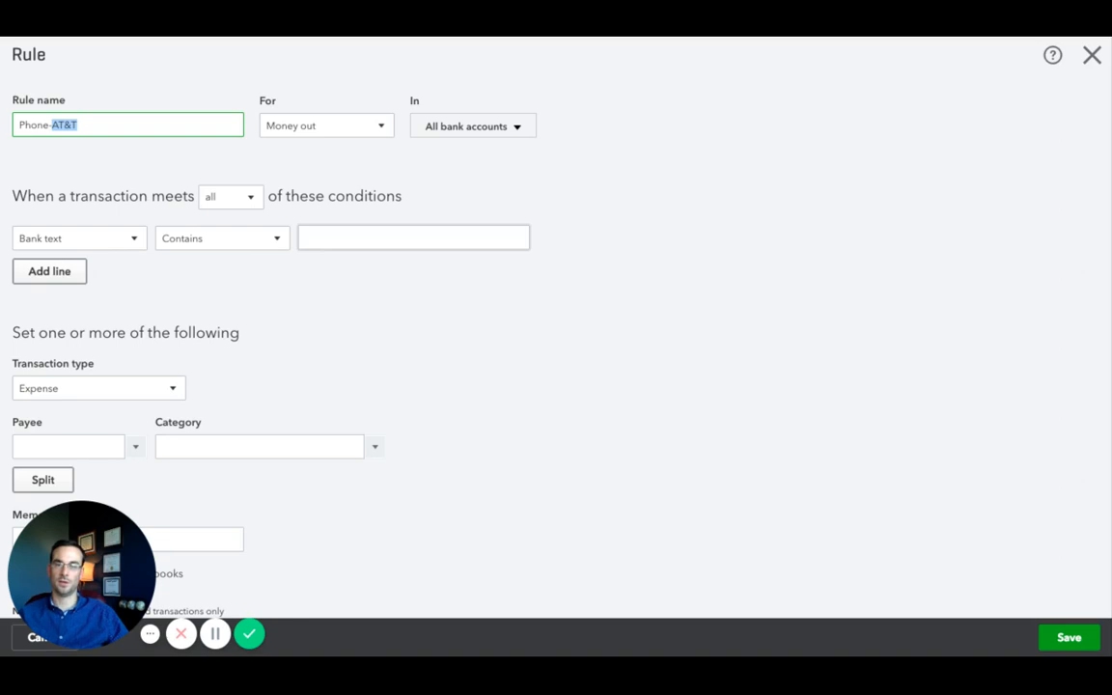
{"action": "left_click", "coordinate": [413, 237]}
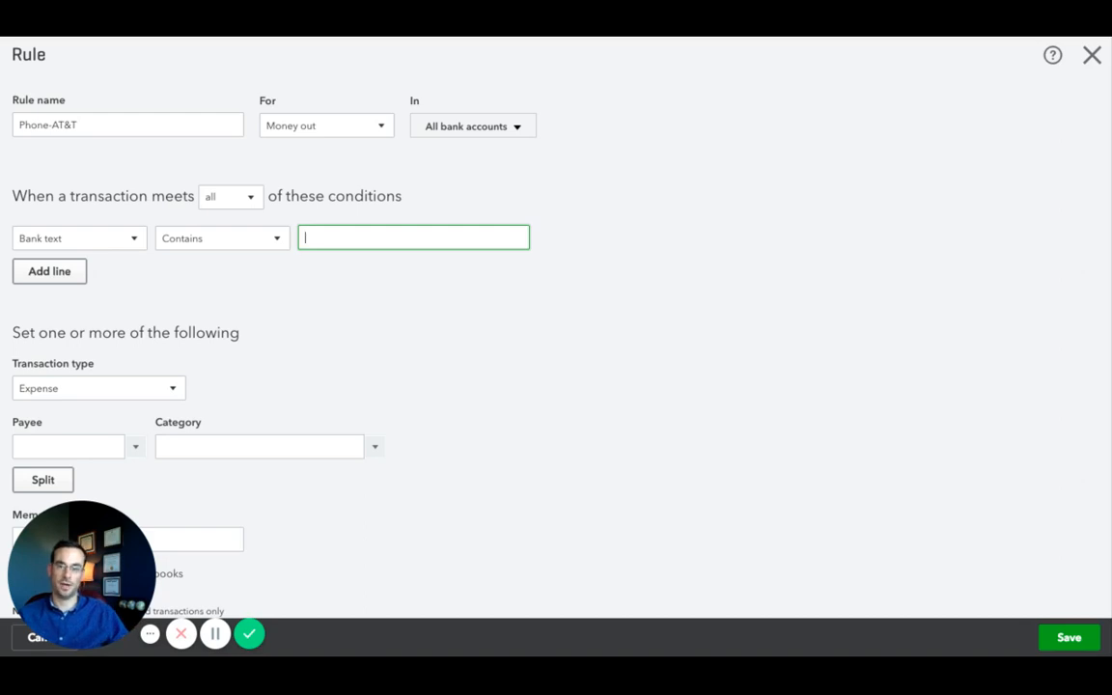
{"action": "double_click", "coordinate": [53, 124]}
{"action": "key", "text": "ctrl+c"}
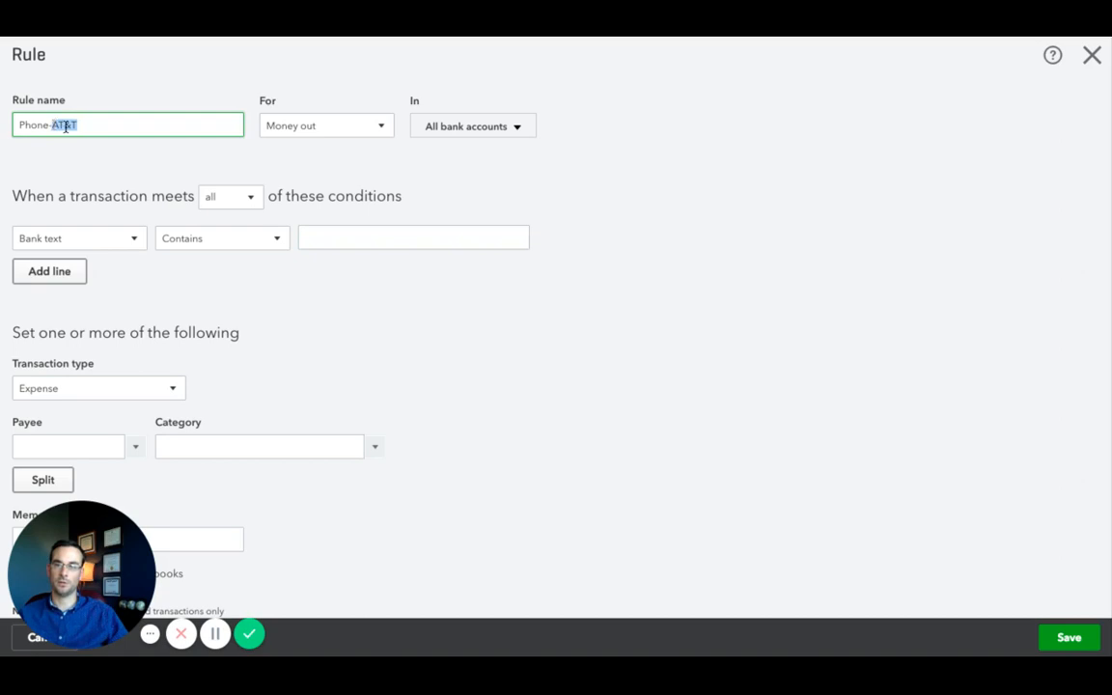
{"action": "left_click", "coordinate": [356, 237]}
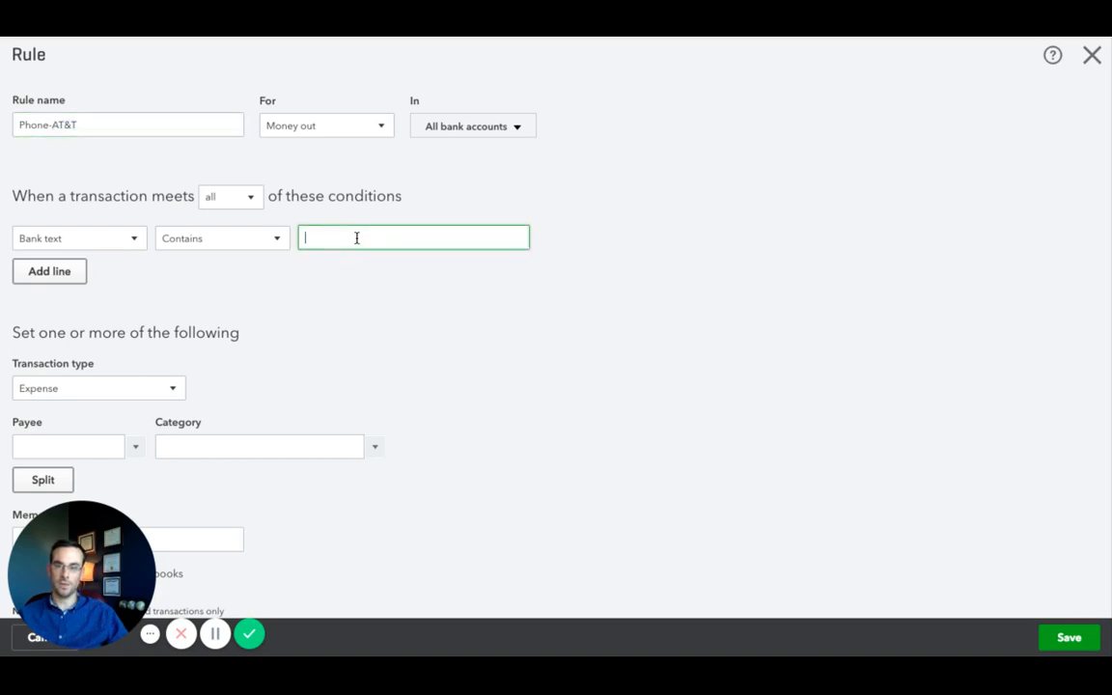
{"action": "key", "text": "ctrl+v"}
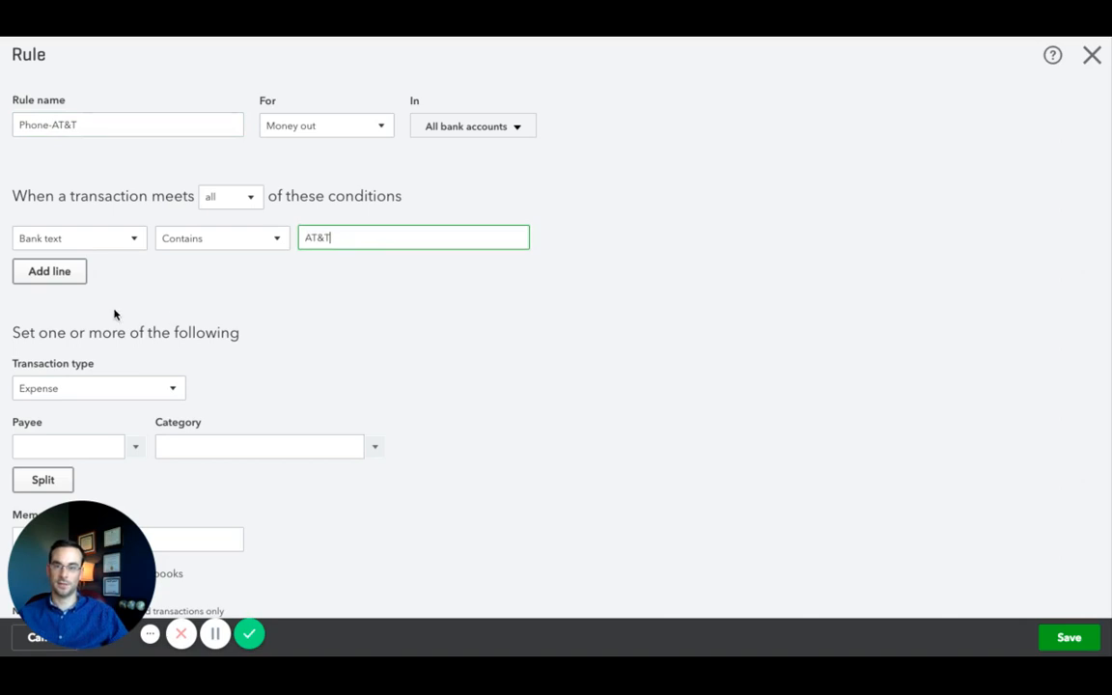
{"action": "left_click", "coordinate": [250, 375]}
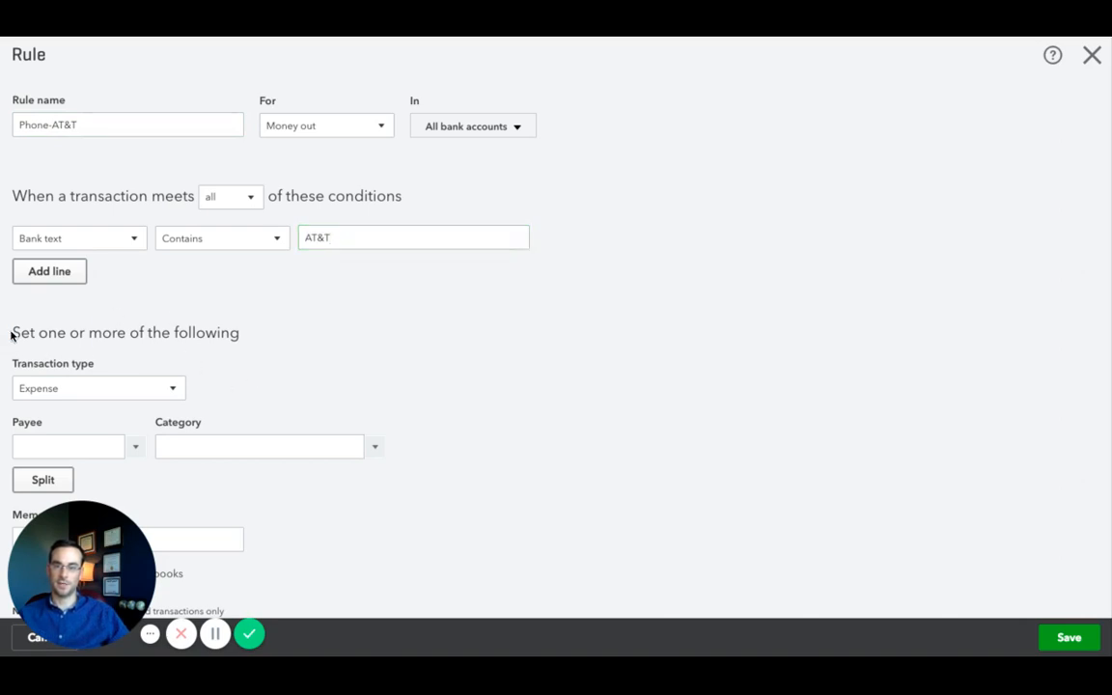
Choose Expense as the transaction type the rule assigns
{"action": "triple_click", "coordinate": [10, 333]}
{"action": "left_click", "coordinate": [259, 339]}
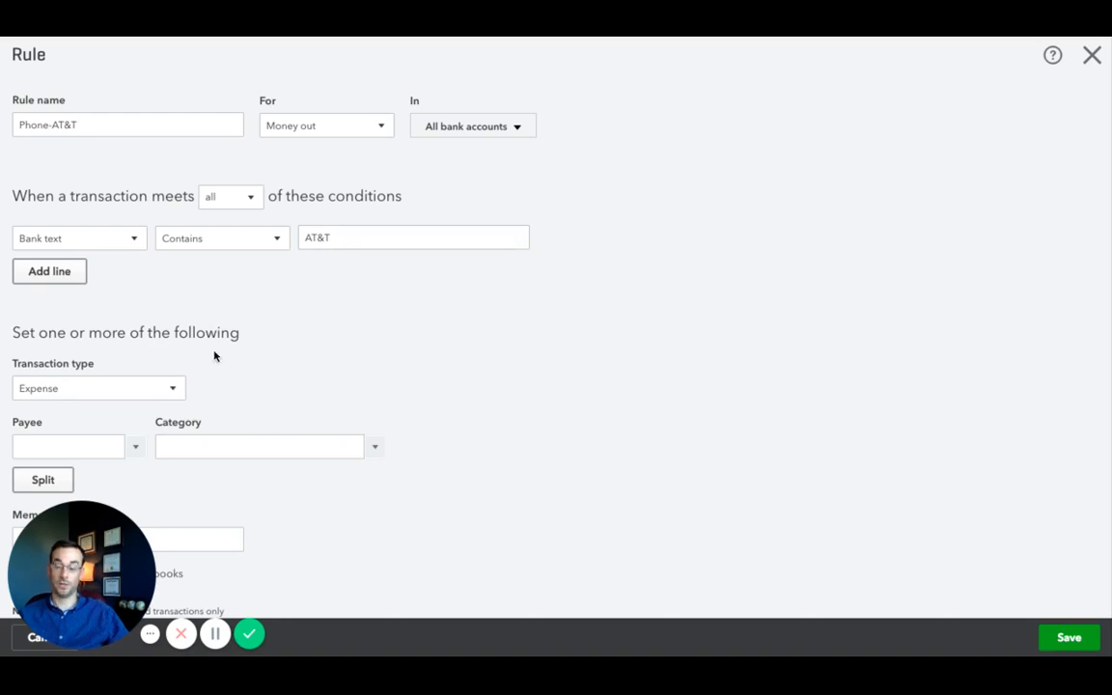
{"action": "left_click", "coordinate": [176, 389]}
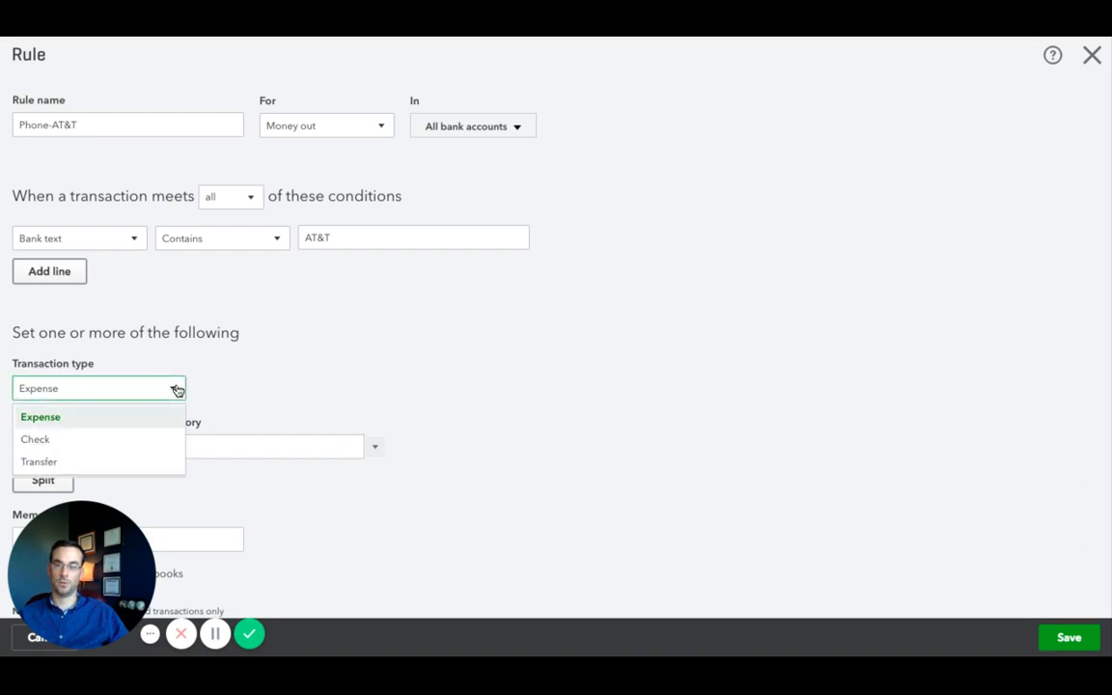
{"action": "left_click", "coordinate": [94, 420]}
Add AT&T as a new vendor and make it the rule's payee
{"action": "scroll", "coordinate": [243, 382], "scroll_direction": "down", "scroll_amount": 1}
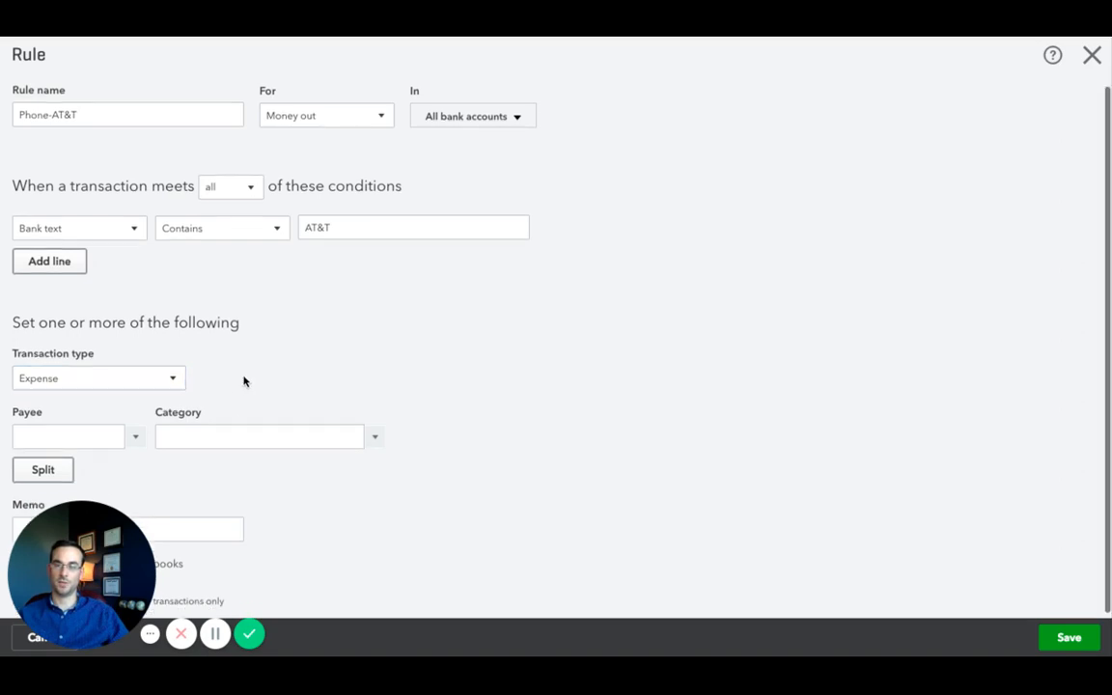
{"action": "left_click", "coordinate": [113, 434]}
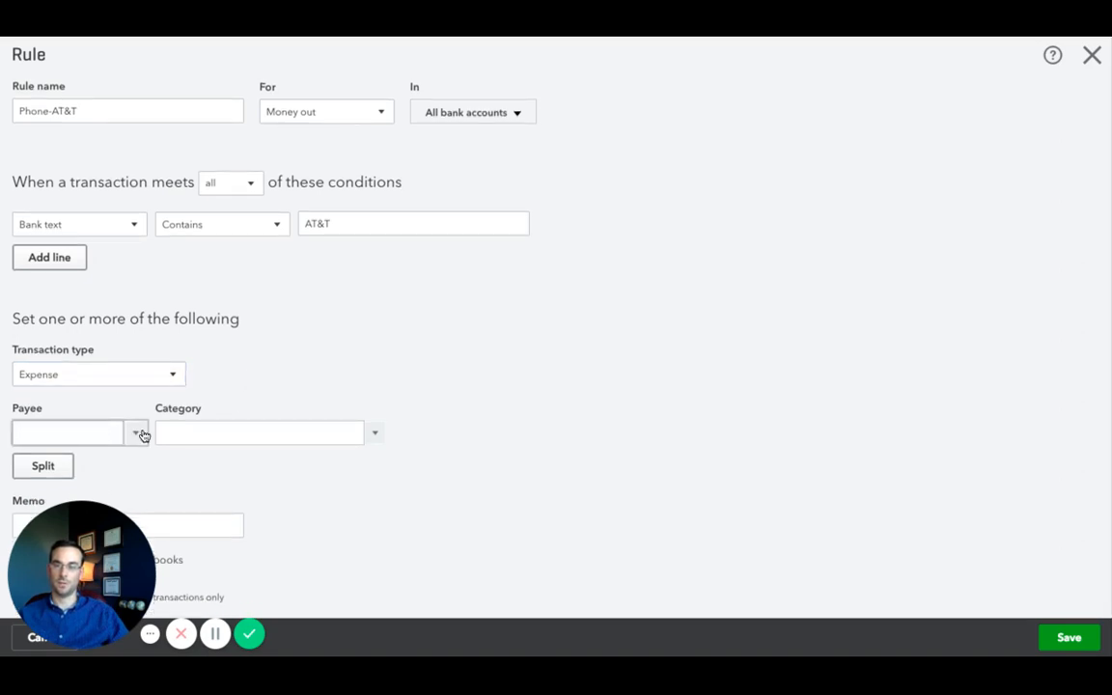
{"action": "left_click", "coordinate": [137, 433]}
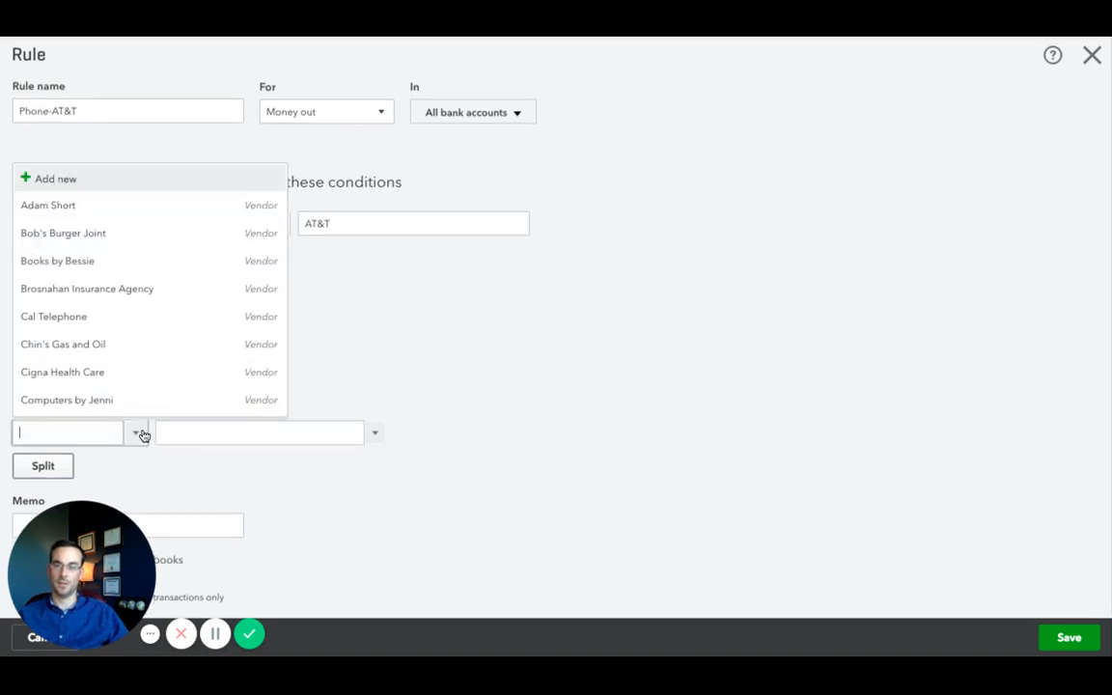
{"action": "left_click", "coordinate": [36, 178]}
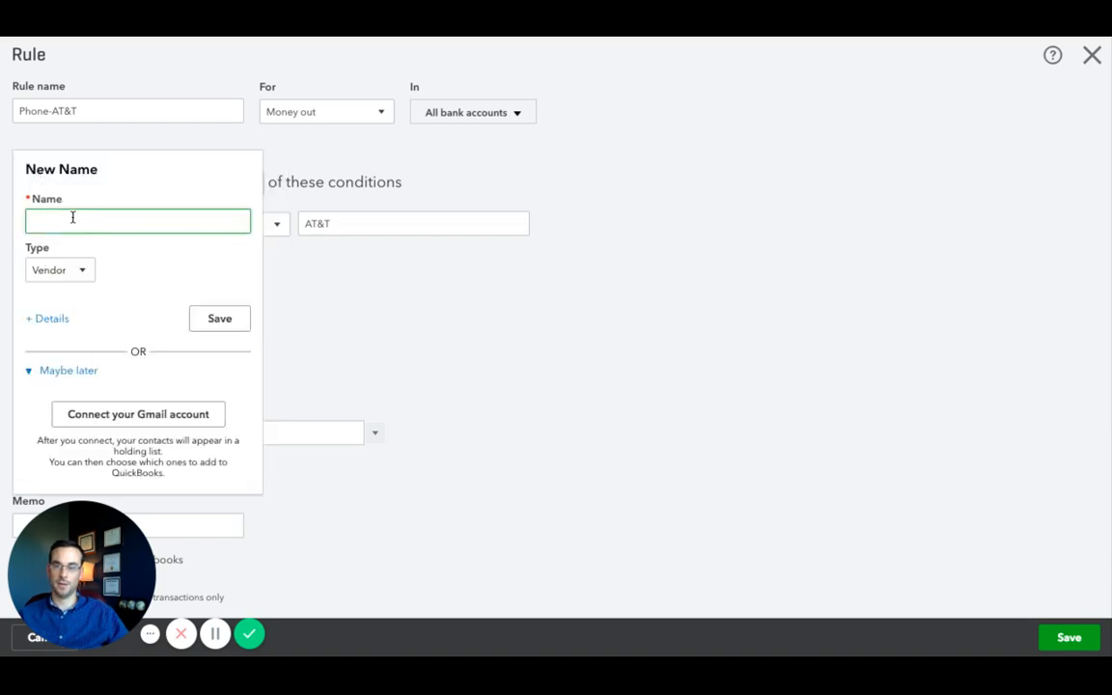
{"action": "type", "text": "AT&T"}
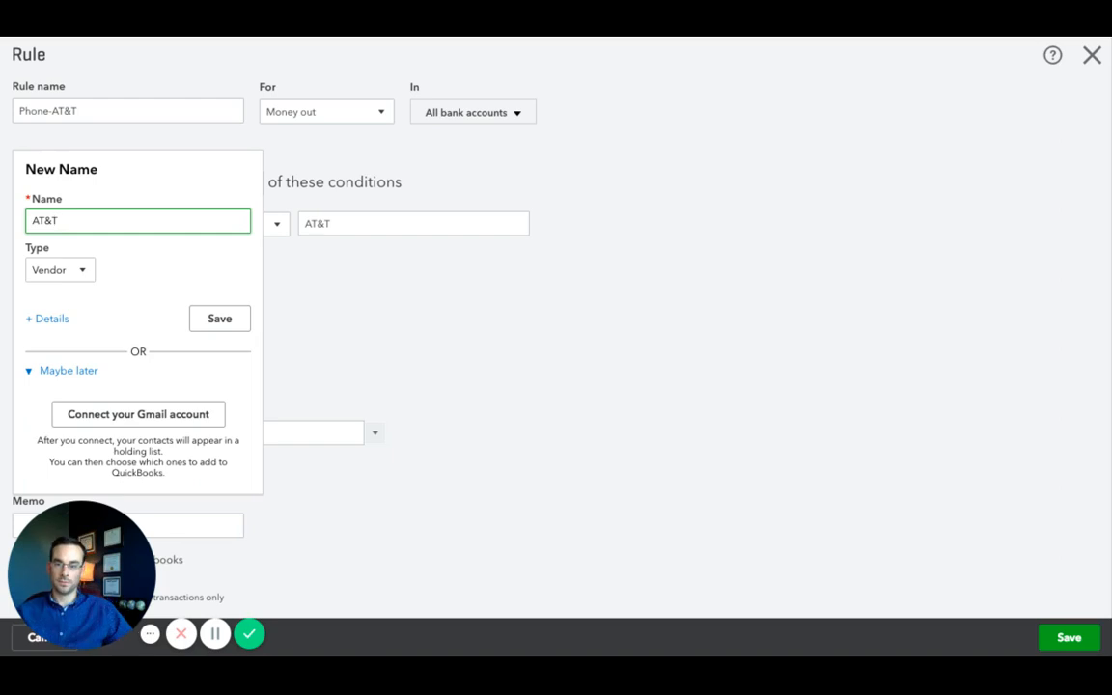
{"action": "left_click", "coordinate": [242, 328]}
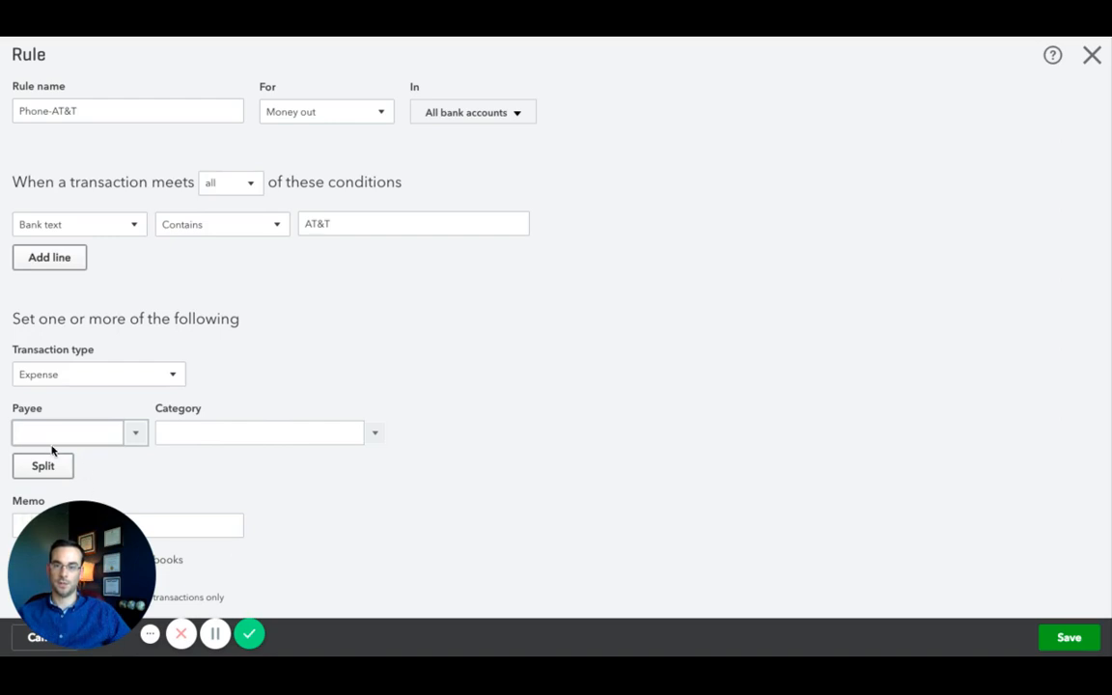
{"action": "left_click", "coordinate": [137, 441]}
{"action": "type", "text": "AT&T"}
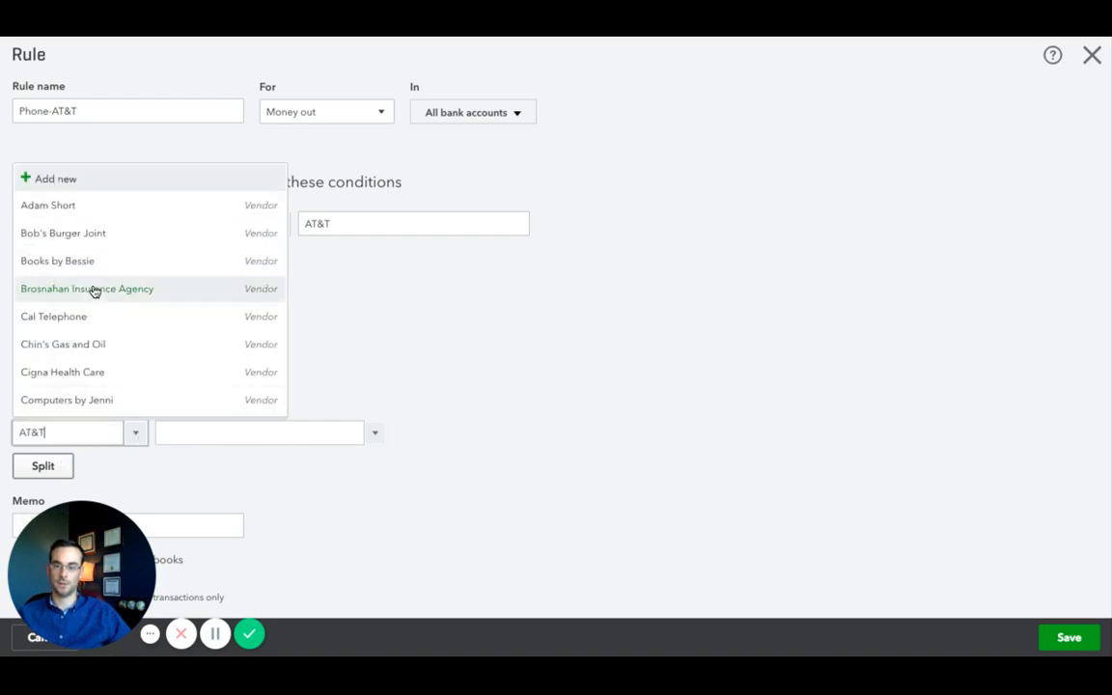
{"action": "left_click", "coordinate": [178, 491]}
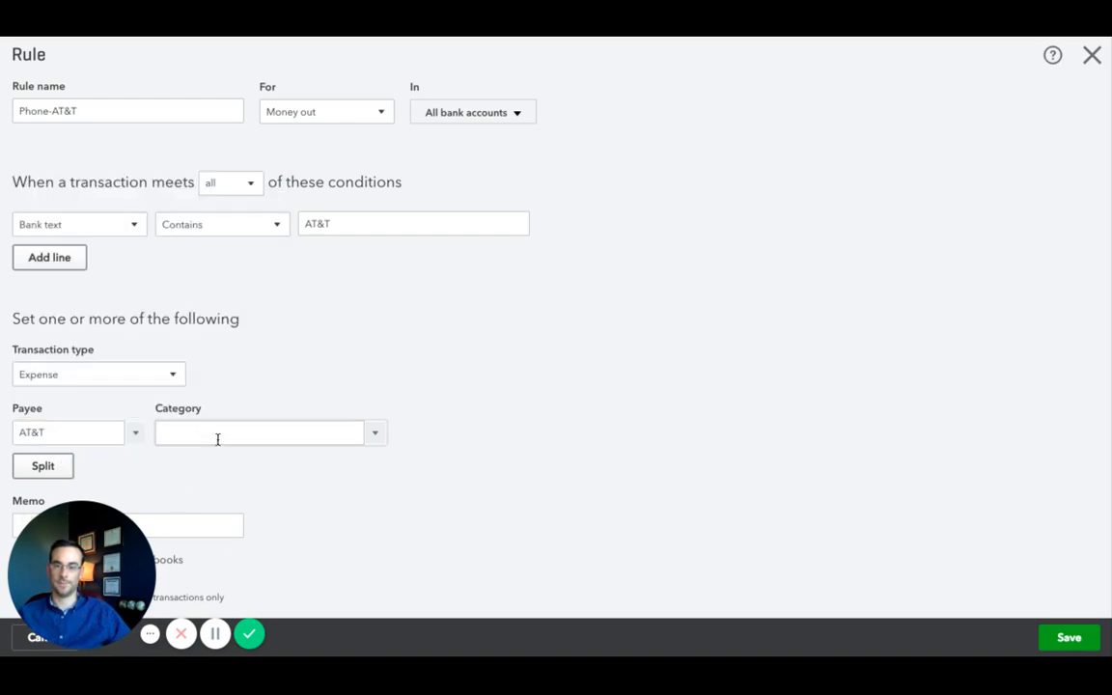
Set the rule's category to Telephone, the sub-account of Utilities
{"action": "double_click", "coordinate": [183, 409]}
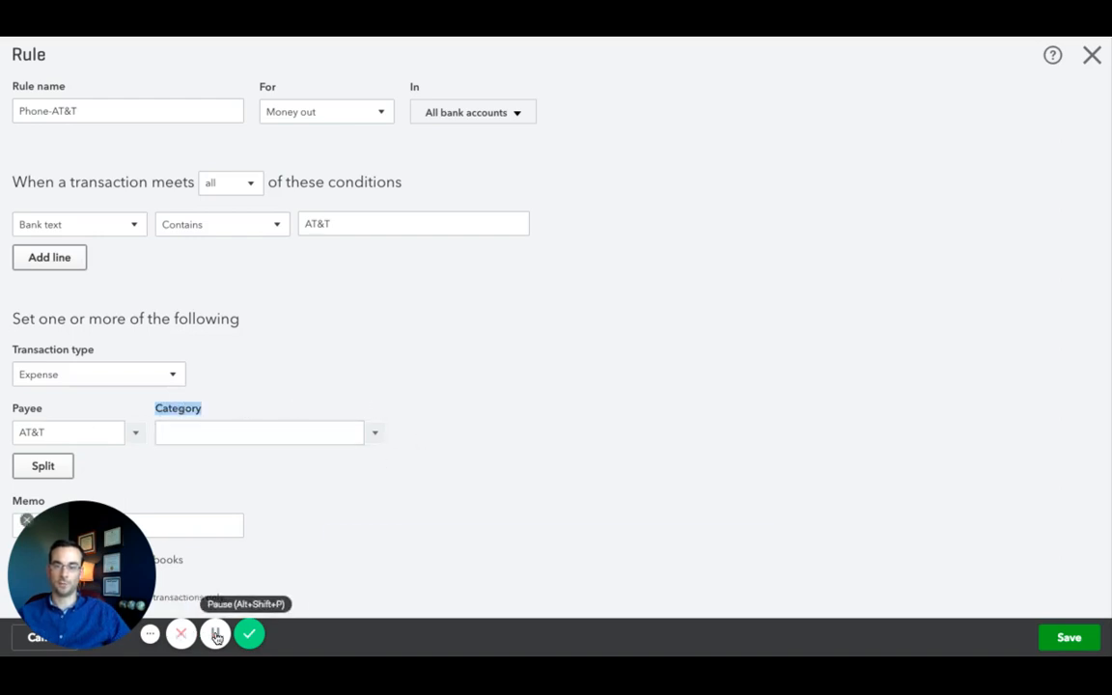
{"action": "left_click", "coordinate": [166, 431]}
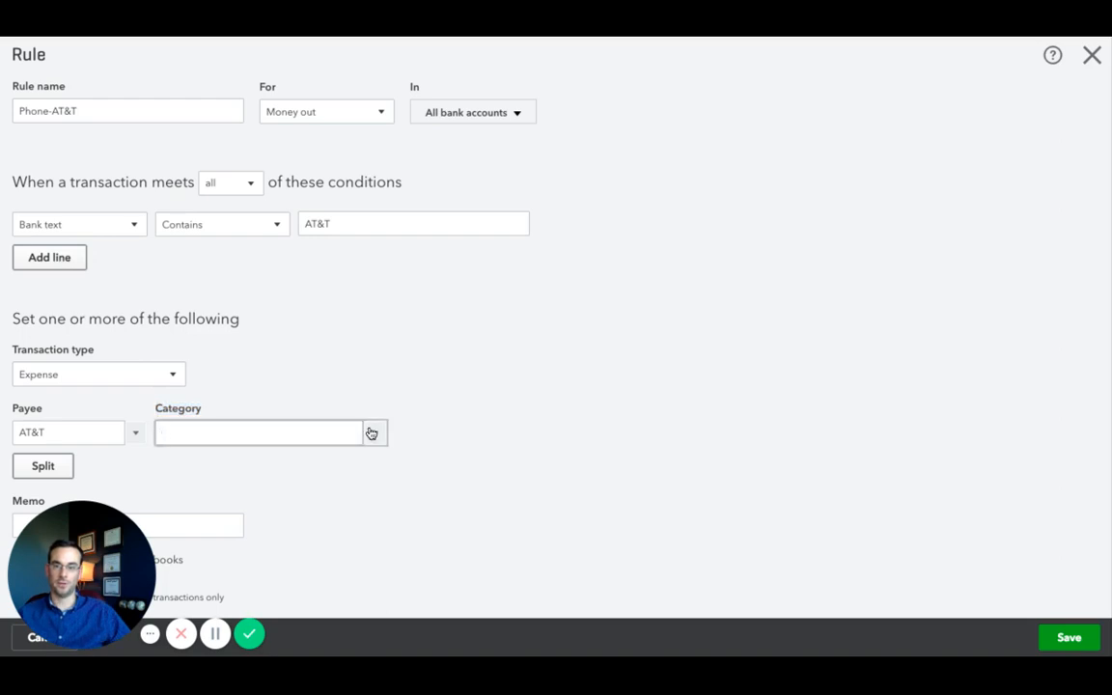
{"action": "left_click", "coordinate": [376, 434]}
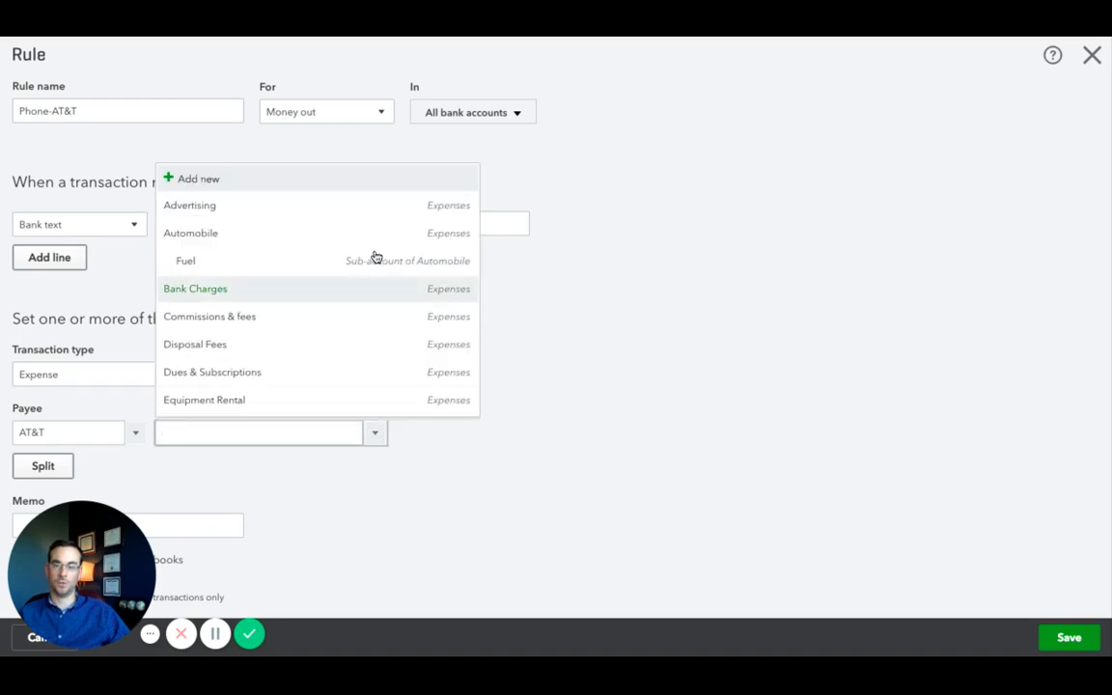
{"action": "scroll", "coordinate": [355, 288], "scroll_direction": "down", "scroll_amount": 3}
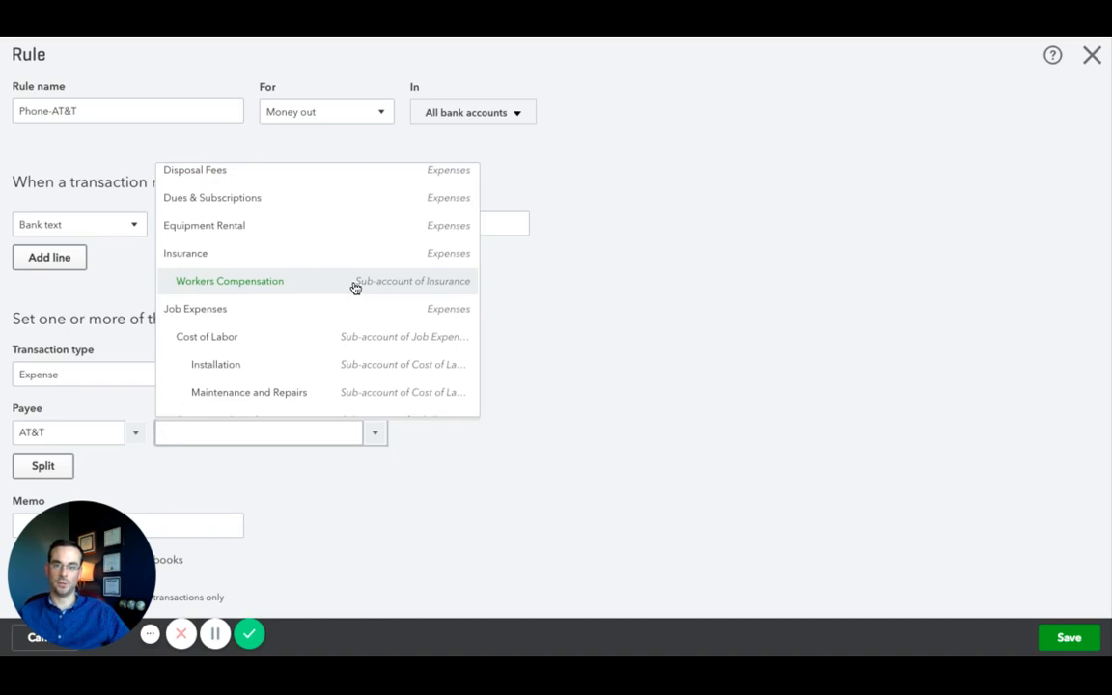
{"action": "scroll", "coordinate": [353, 286], "scroll_direction": "up", "scroll_amount": 3}
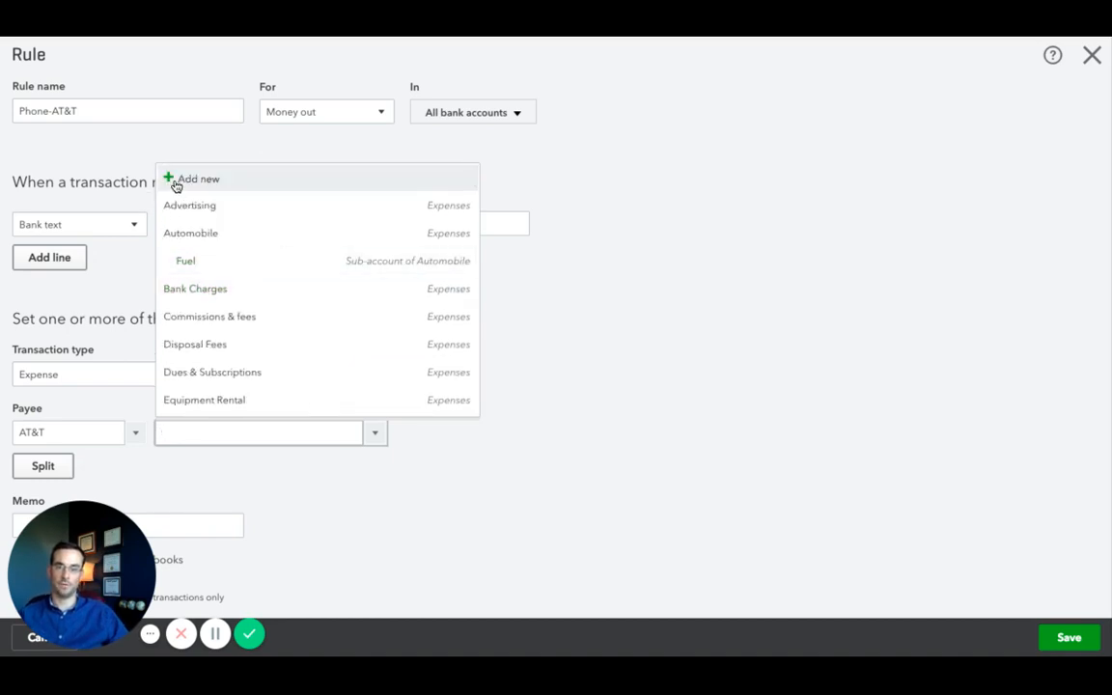
{"action": "scroll", "coordinate": [231, 313], "scroll_direction": "down", "scroll_amount": 2}
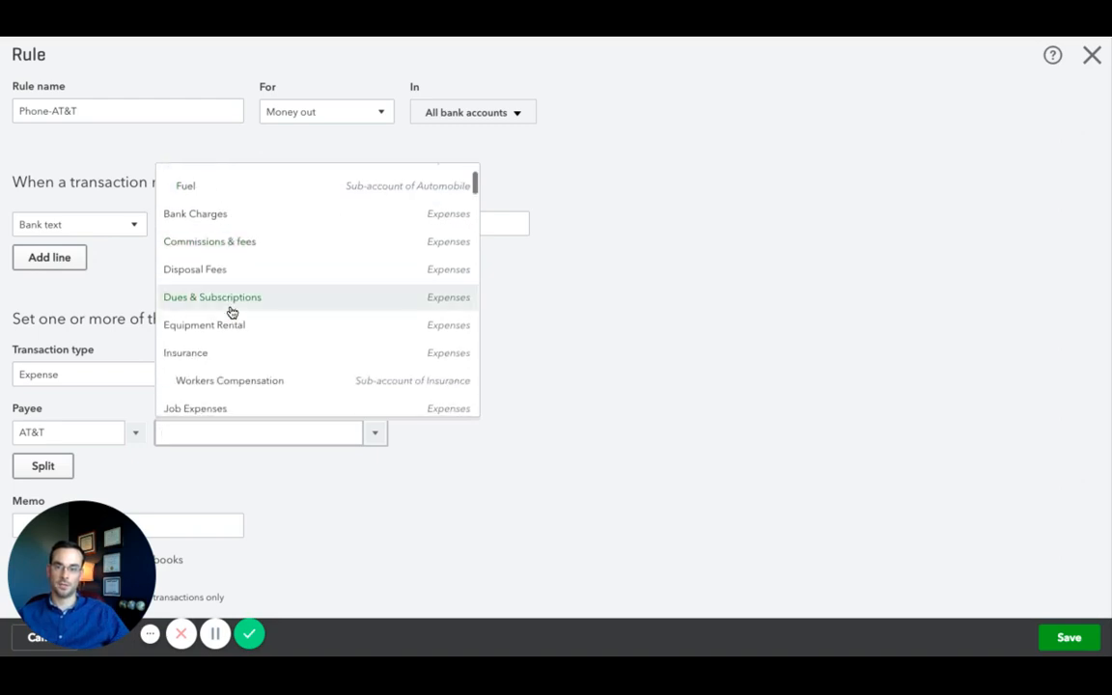
{"action": "scroll", "coordinate": [231, 313], "scroll_direction": "down", "scroll_amount": 6}
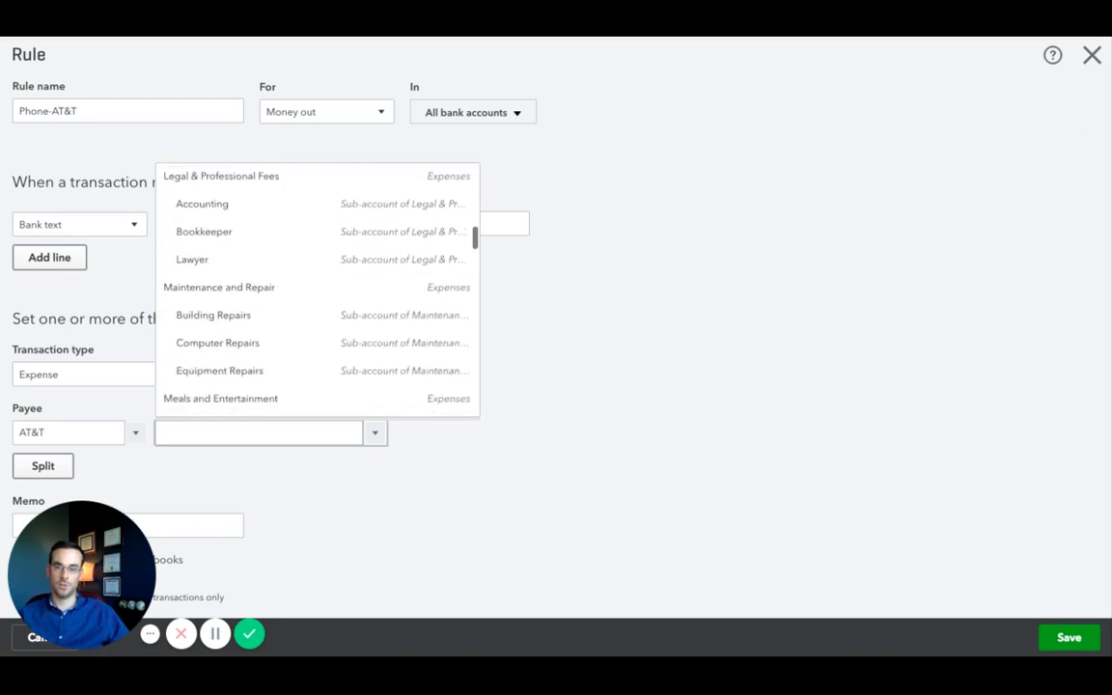
{"action": "scroll", "coordinate": [231, 300], "scroll_direction": "down", "scroll_amount": 5}
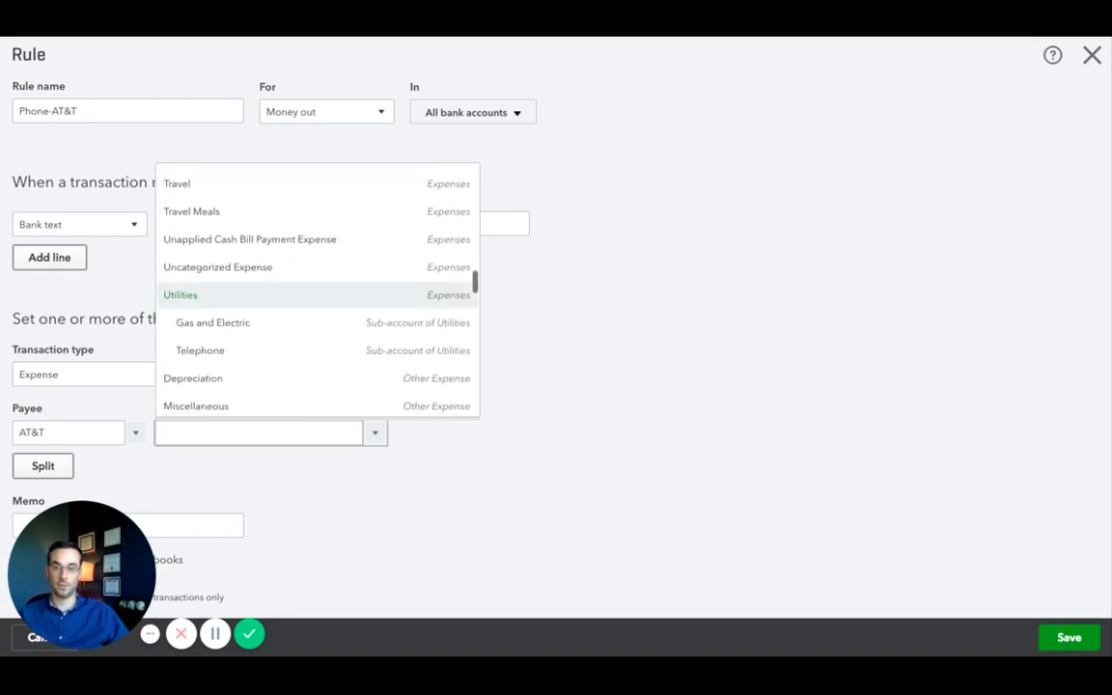
{"action": "scroll", "coordinate": [204, 320], "scroll_direction": "down", "scroll_amount": 1}
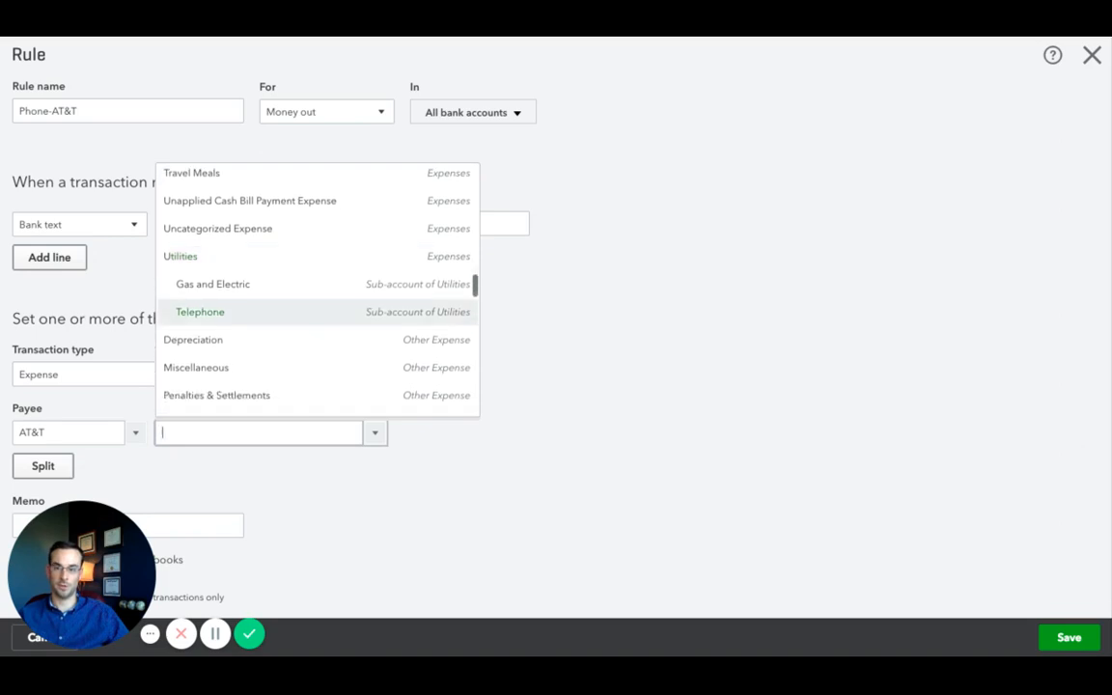
{"action": "left_click", "coordinate": [204, 319]}
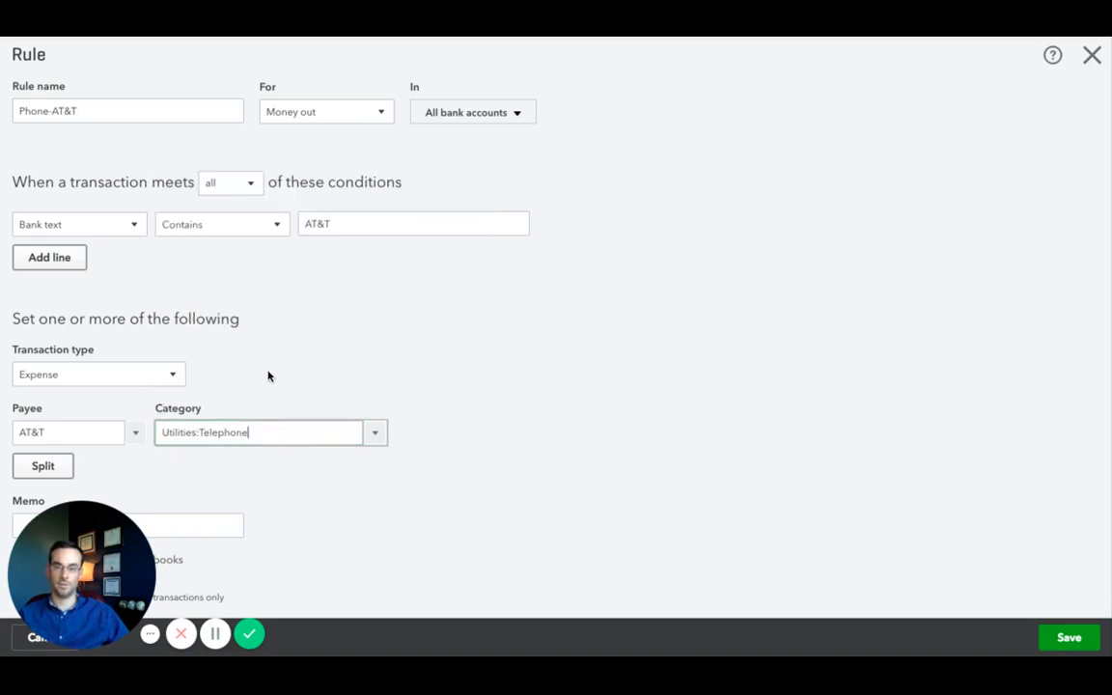
{"action": "left_click", "coordinate": [241, 464]}
Try splitting the expense between categories, check the percentage and amount options, and remove the extra split line
{"action": "scroll", "coordinate": [243, 457], "scroll_direction": "down", "scroll_amount": 1}
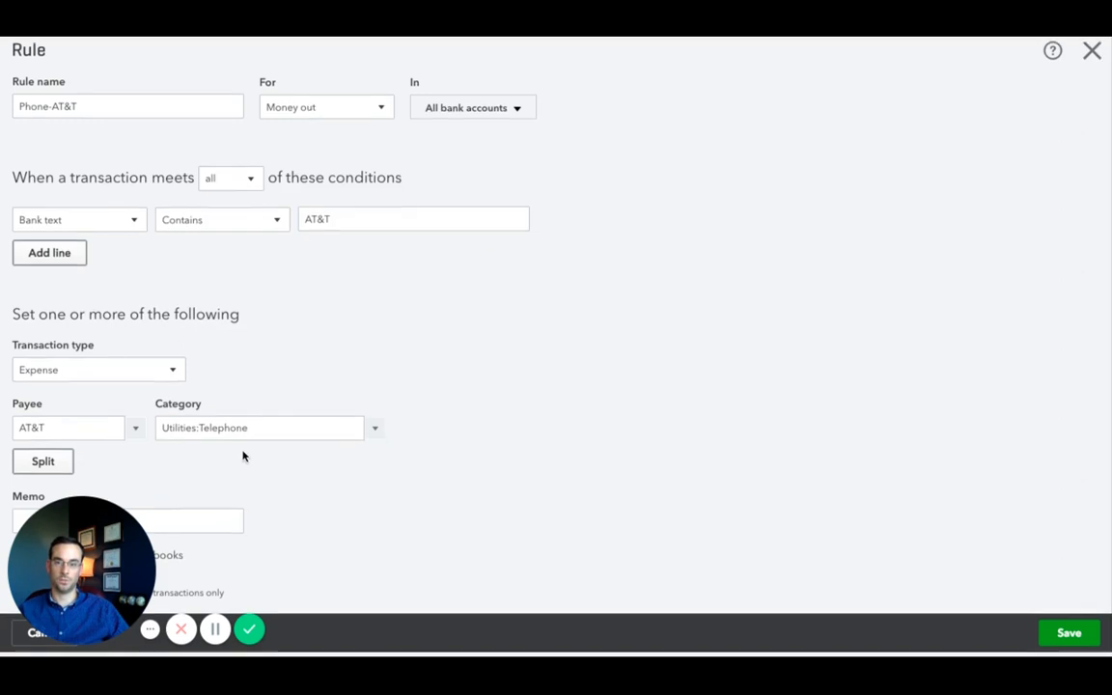
{"action": "left_click", "coordinate": [62, 466]}
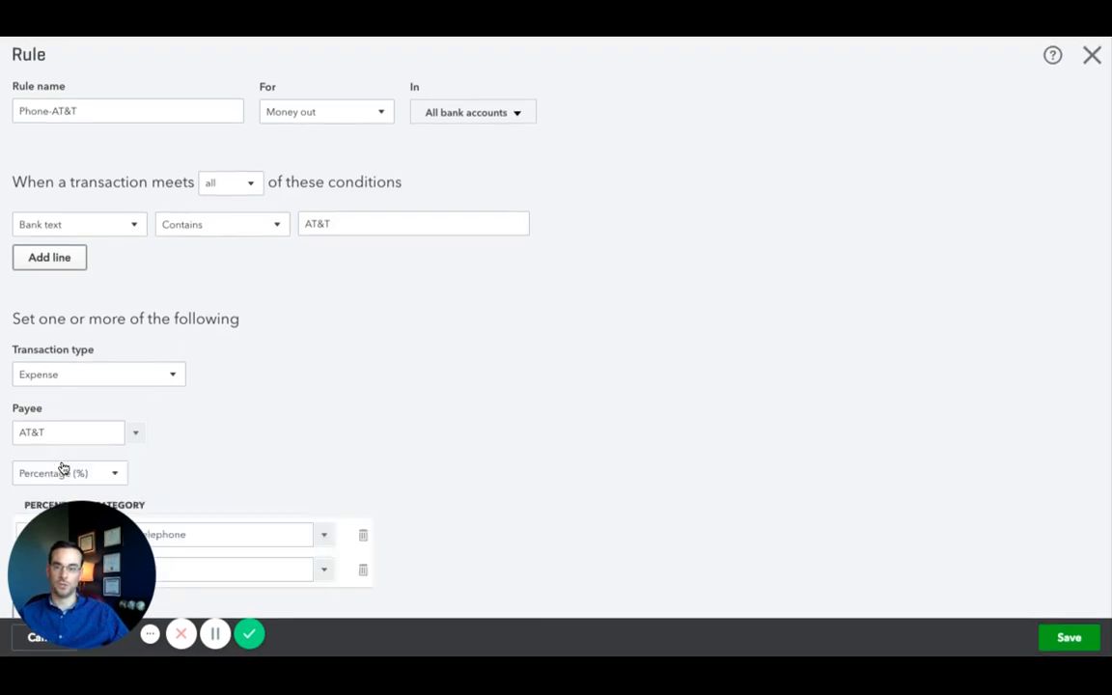
{"action": "scroll", "coordinate": [198, 454], "scroll_direction": "down", "scroll_amount": 3}
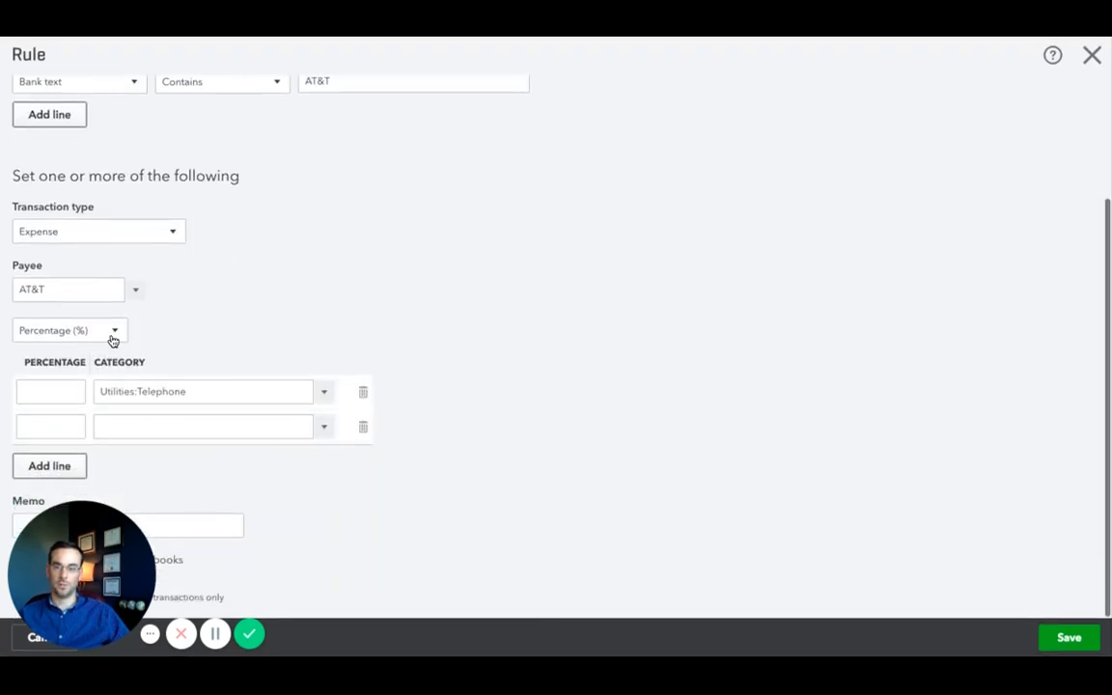
{"action": "left_click", "coordinate": [116, 333]}
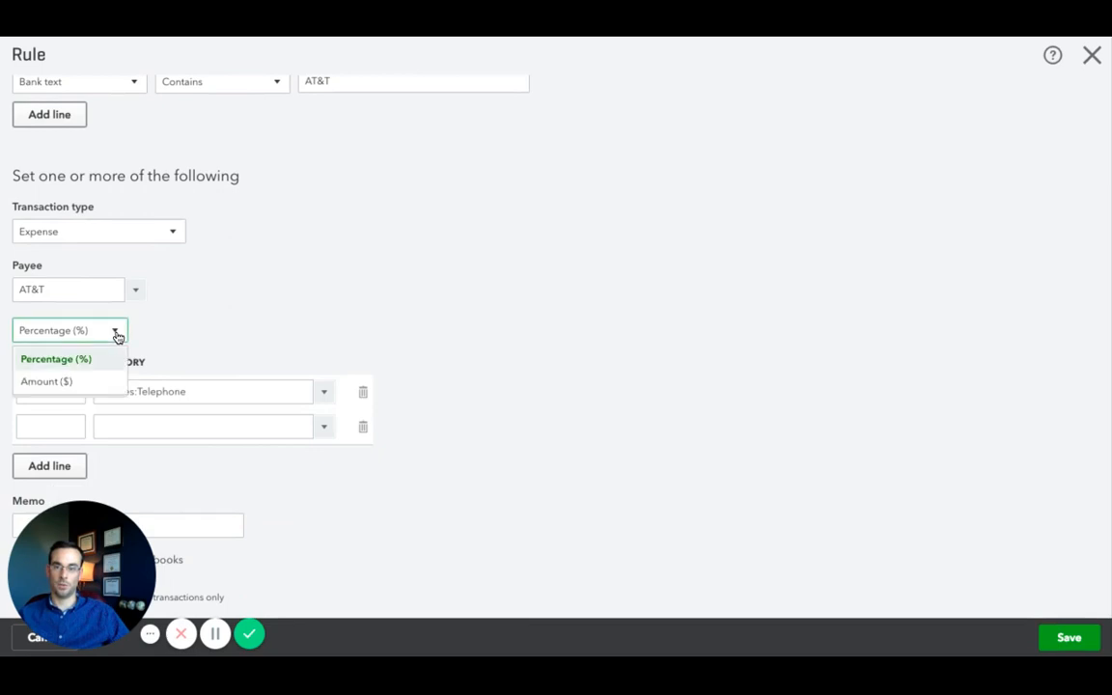
{"action": "left_click", "coordinate": [167, 381]}
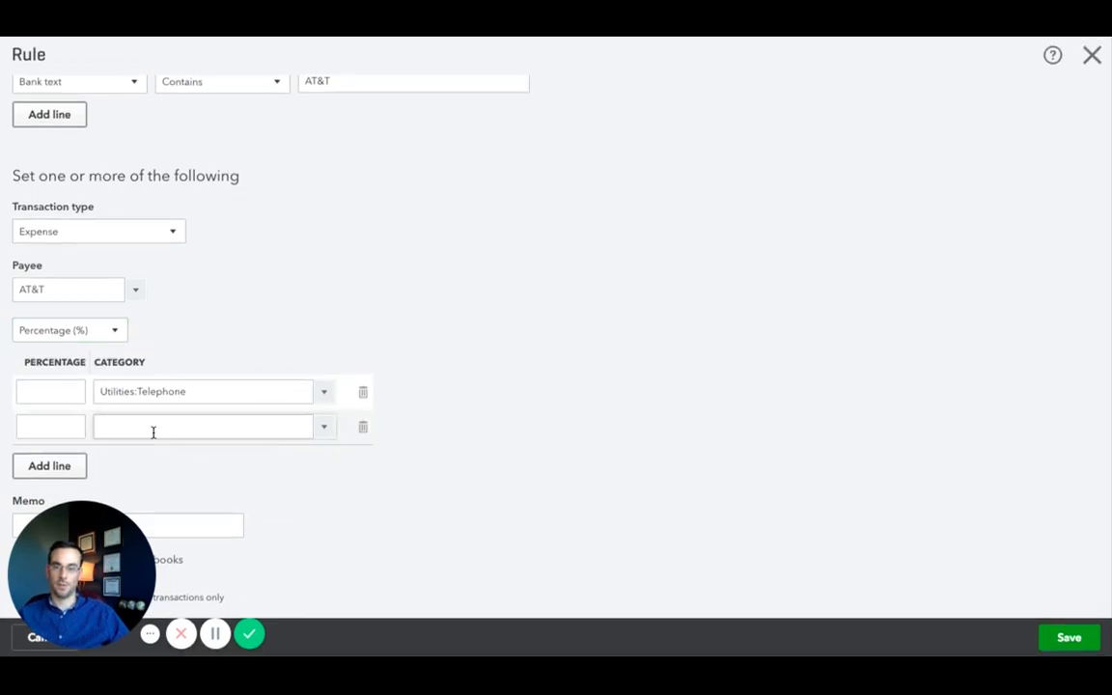
{"action": "left_click", "coordinate": [363, 426]}
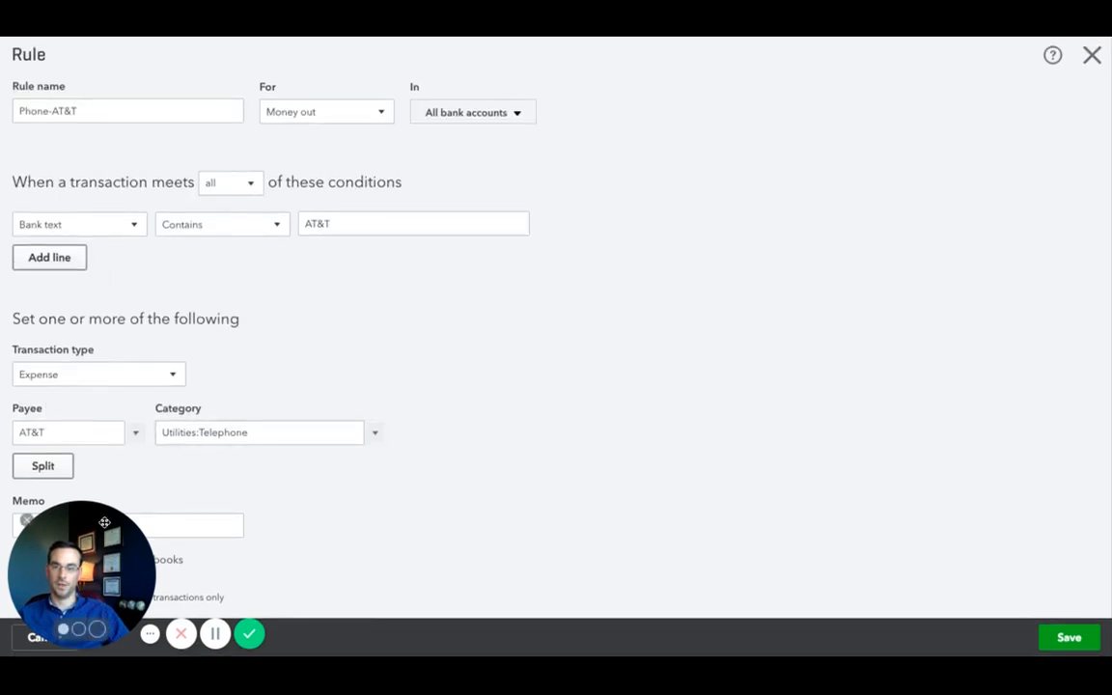
Enter "AT&T Phone Expense" as the rule's memo
{"action": "left_click", "coordinate": [172, 519]}
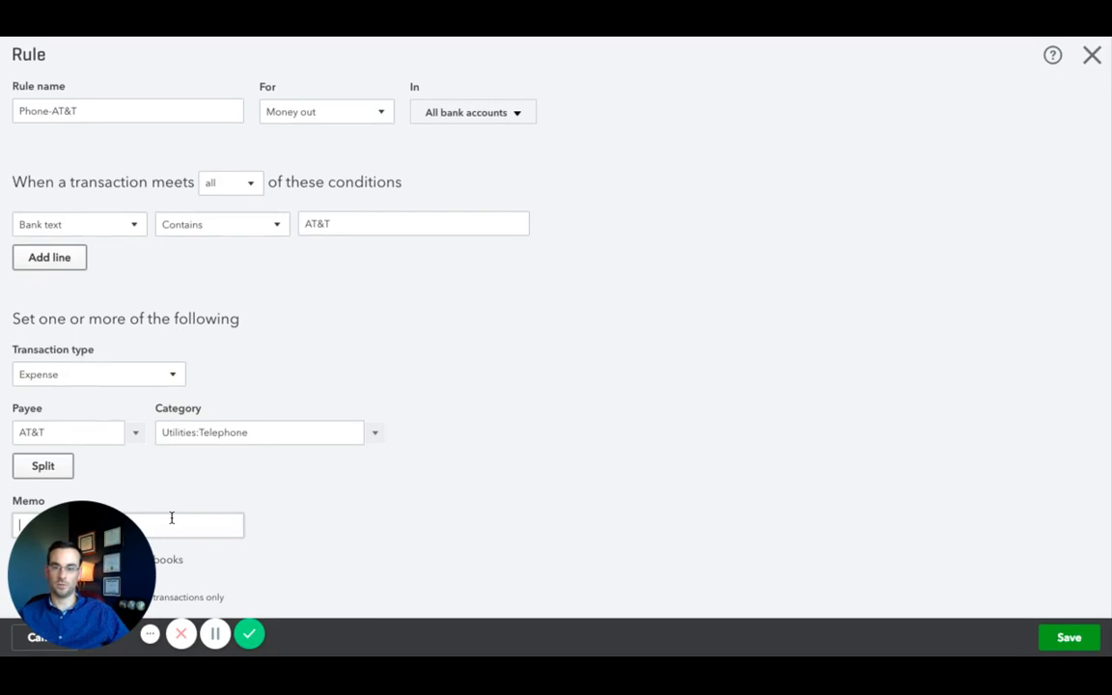
{"action": "left_click_drag", "start_coordinate": [111, 539], "coordinate": [585, 452]}
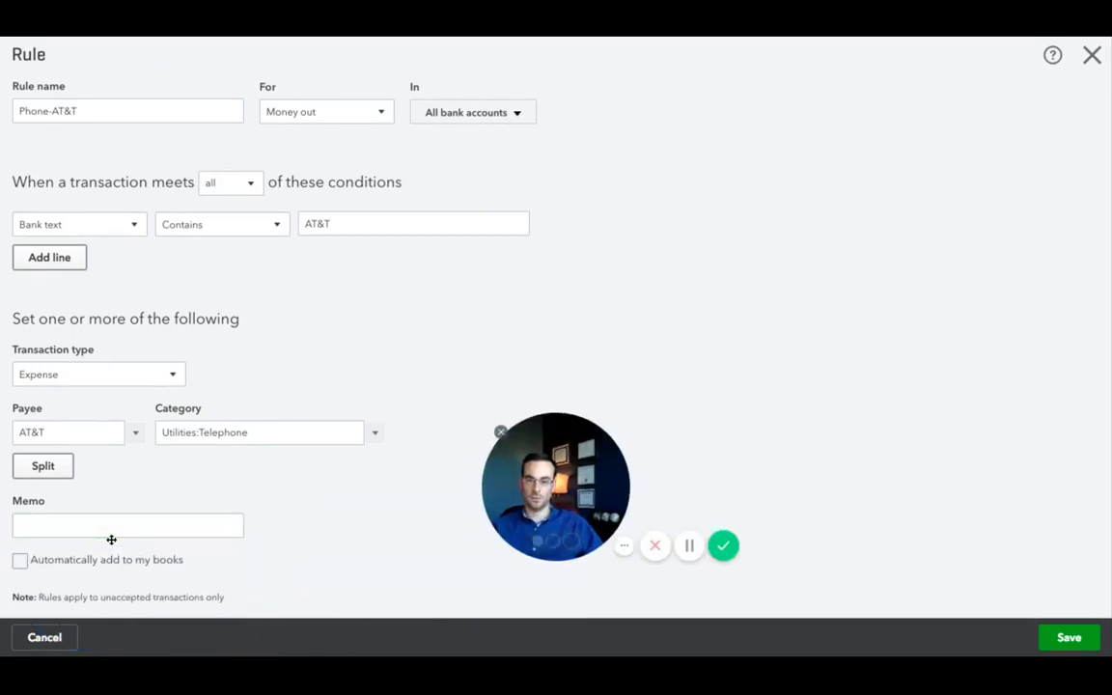
{"action": "left_click", "coordinate": [77, 525]}
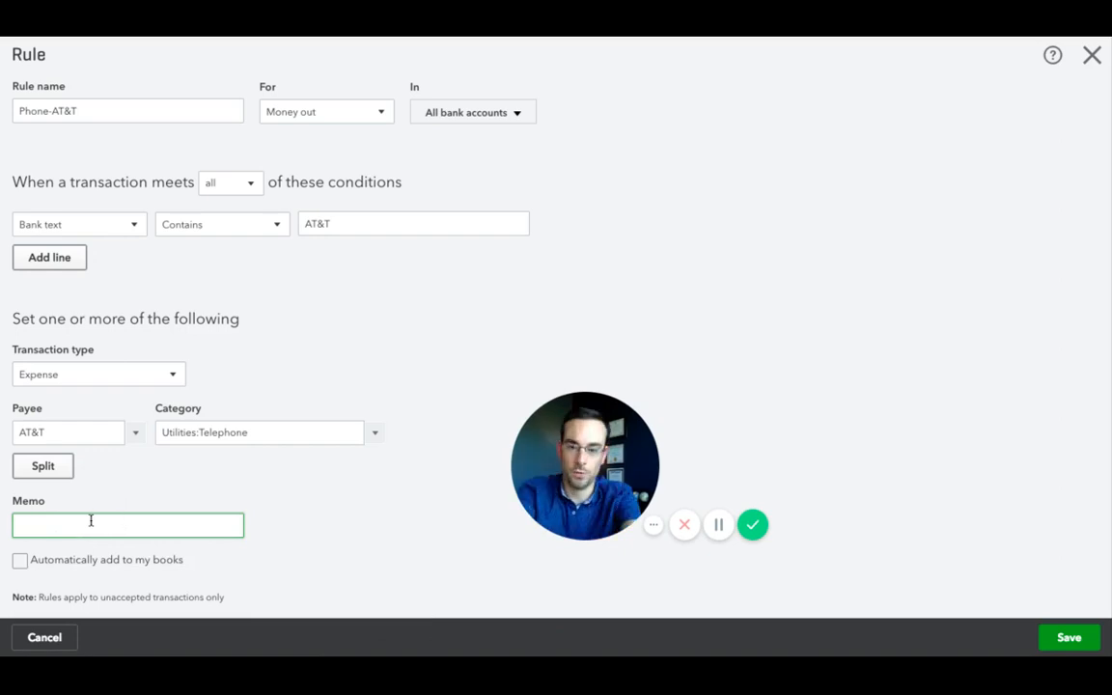
{"action": "type", "text": "AT&T "}
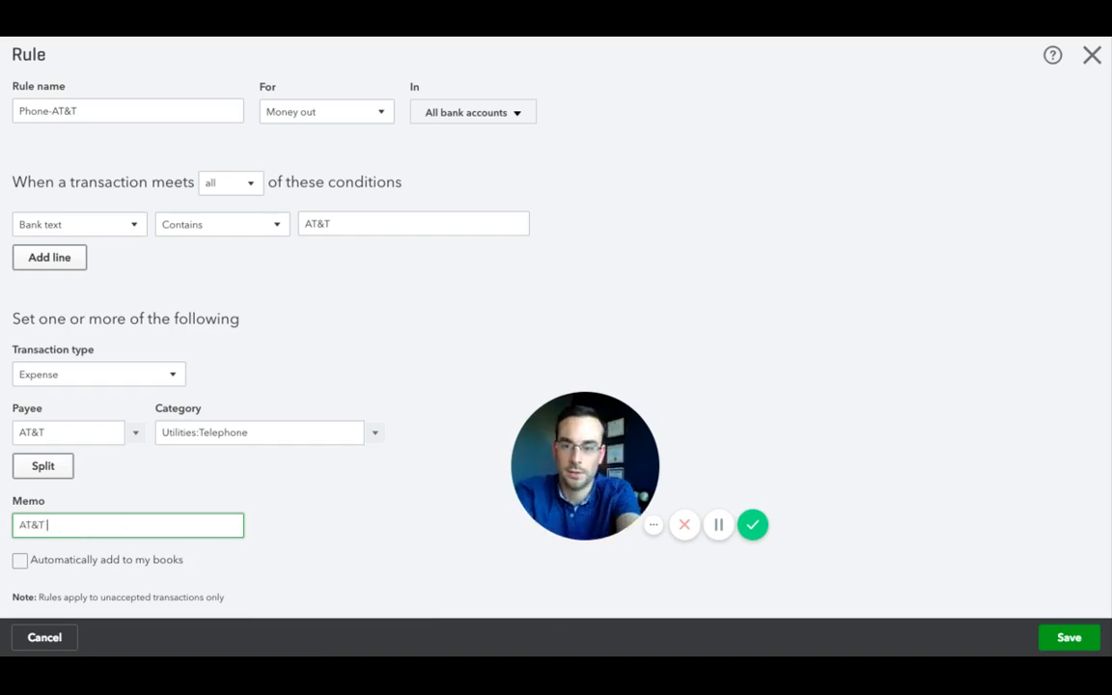
{"action": "type", "text": "Phone E"}
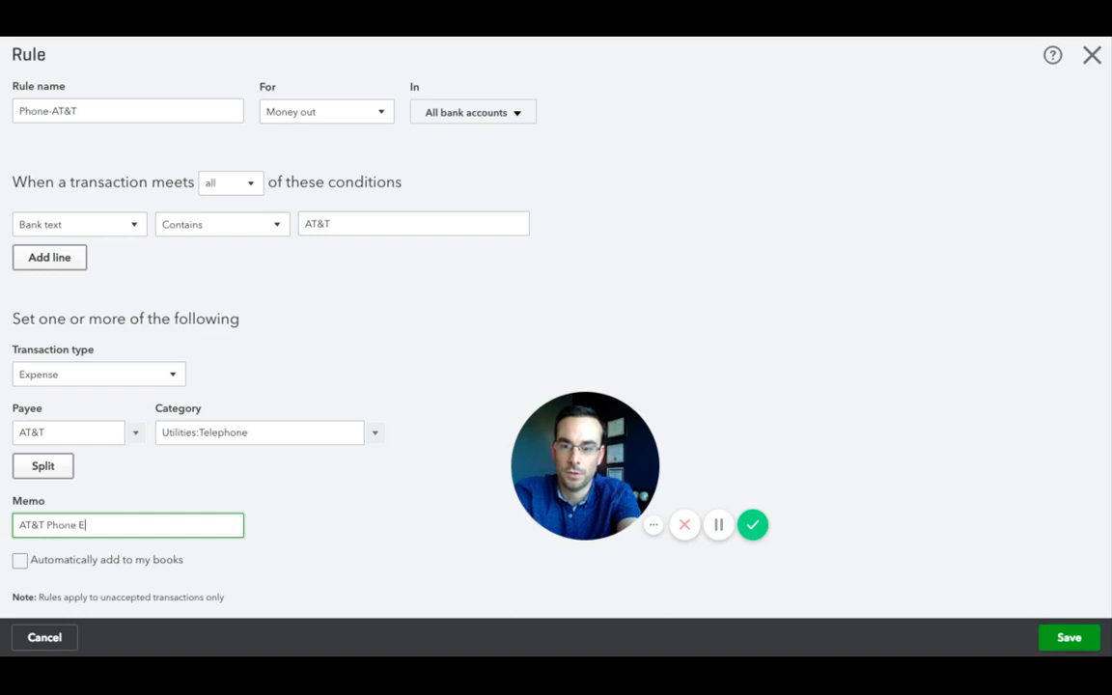
{"action": "type", "text": "xpense"}
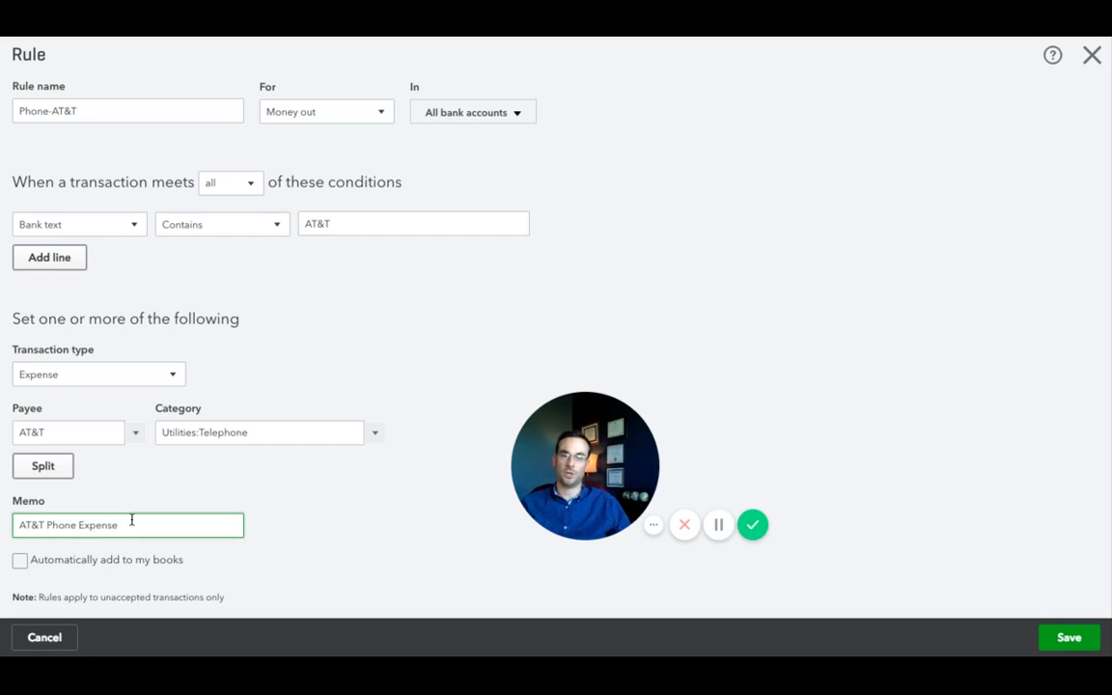
Enable automatically adding transactions that match the rule to the books
{"action": "left_click", "coordinate": [39, 567]}
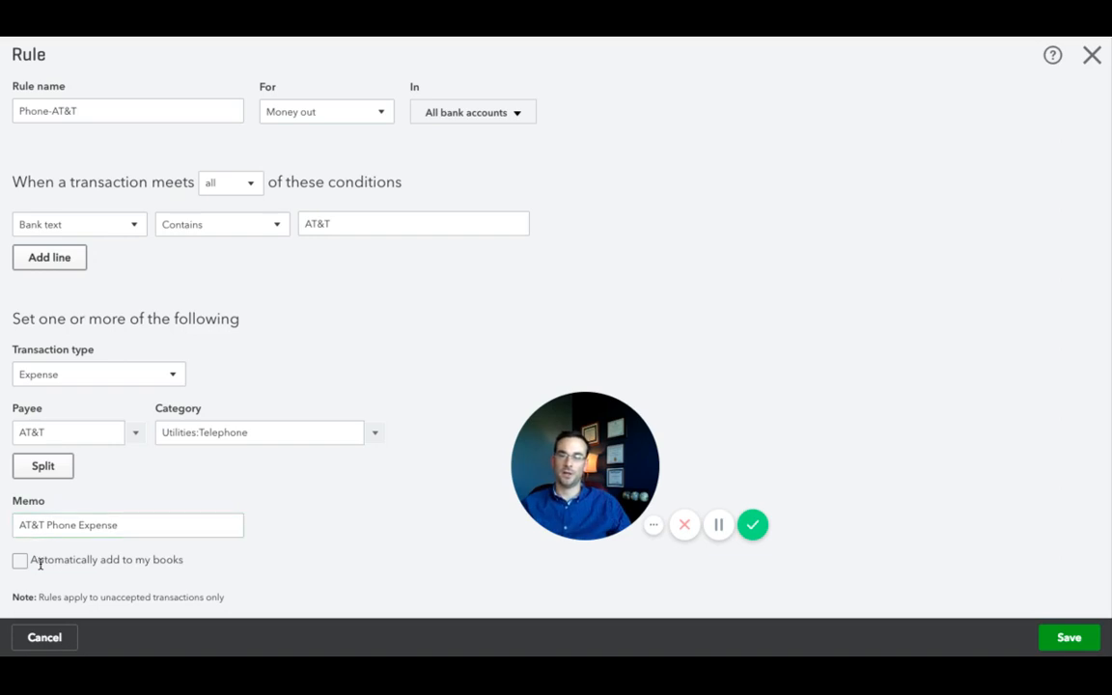
{"action": "double_click", "coordinate": [38, 562]}
{"action": "left_click", "coordinate": [225, 568]}
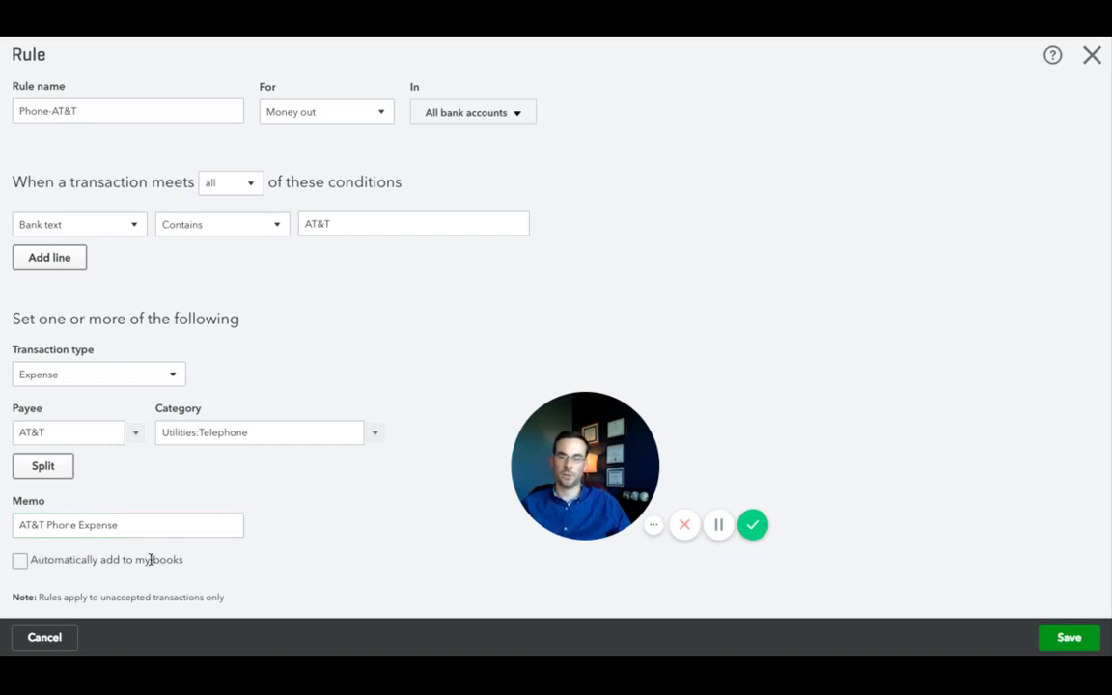
{"action": "left_click", "coordinate": [20, 562]}
{"action": "left_click", "coordinate": [588, 477]}
{"action": "mouse_move", "coordinate": [588, 477]}
{"action": "left_mouse_down"}
{"action": "mouse_move", "coordinate": [399, 493]}
{"action": "mouse_move", "coordinate": [669, 449]}
{"action": "mouse_move", "coordinate": [427, 503]}
{"action": "mouse_move", "coordinate": [947, 478]}
{"action": "left_mouse_up"}
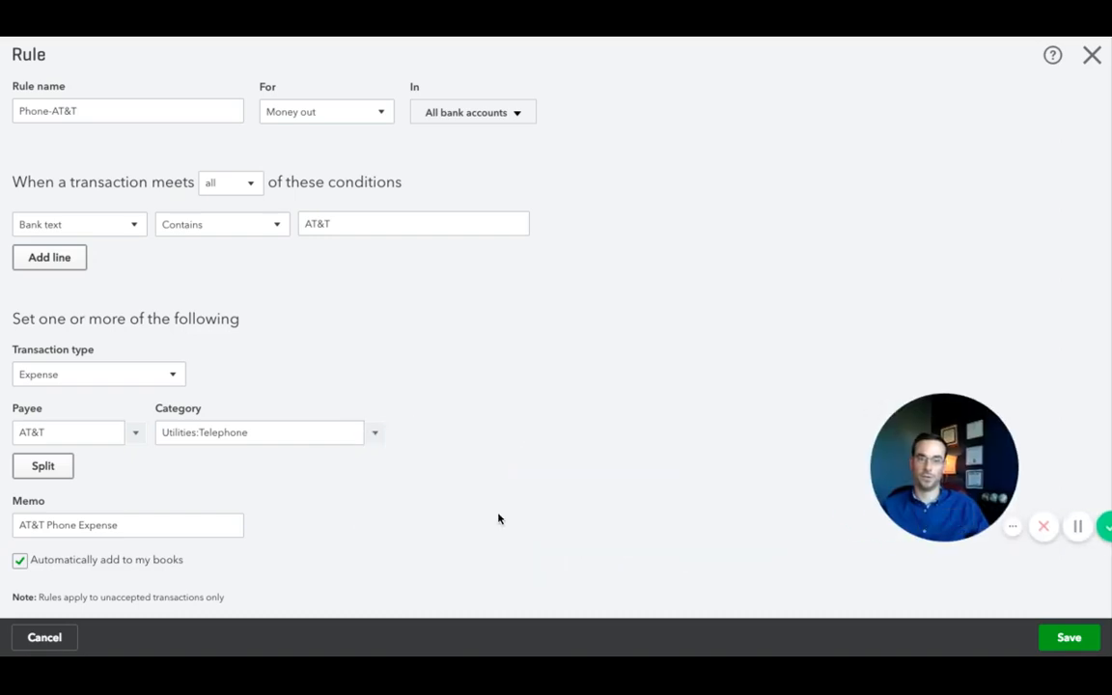